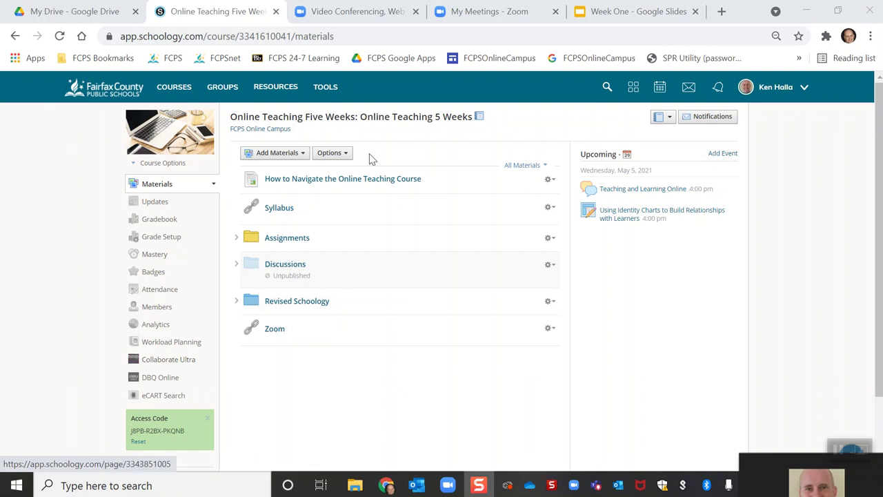
- Switch to the Zoom web portal's meeting list and start scheduling a new meeting
{"action": "left_click", "coordinate": [338, 17]}
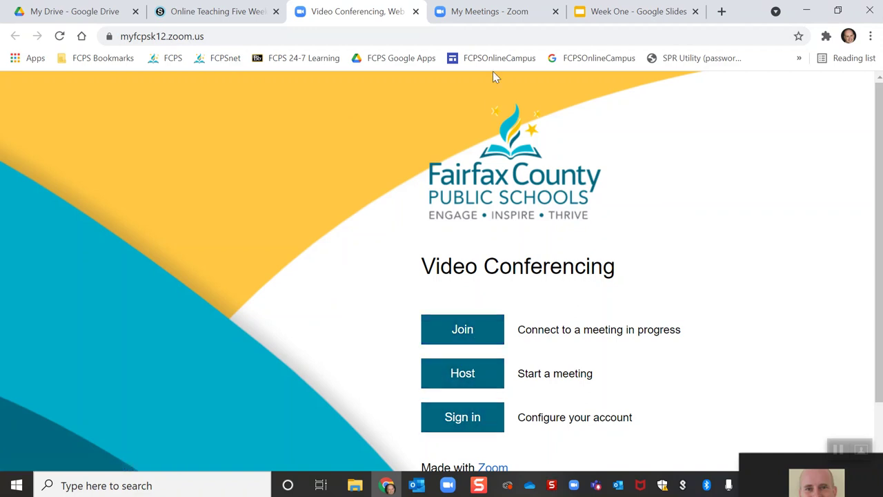
{"action": "left_click", "coordinate": [493, 18]}
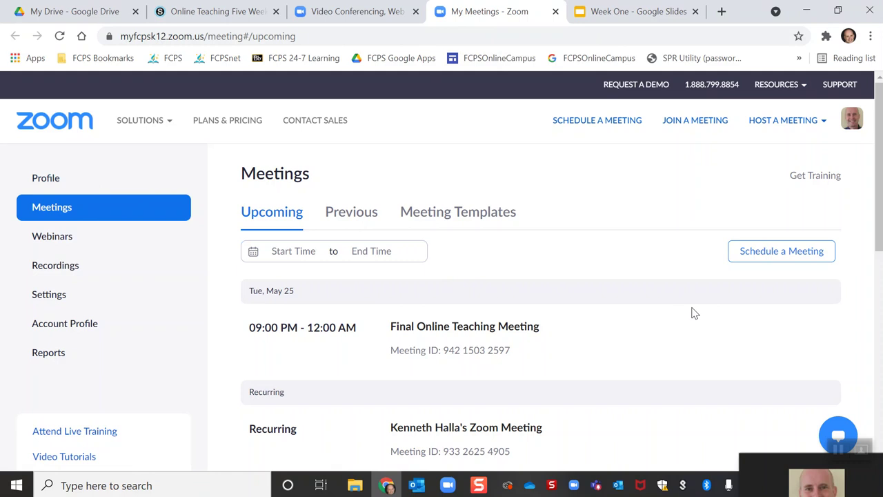
{"action": "left_click", "coordinate": [774, 253]}
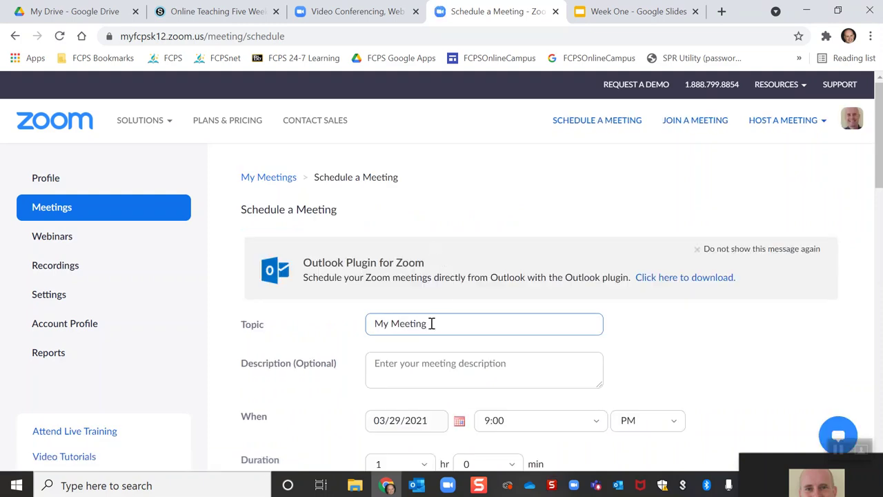
- Enter My Meeting OT as the topic and make the meeting recurring with No Fixed Time
{"action": "scroll", "coordinate": [432, 323], "scroll_direction": "down", "scroll_amount": 3}
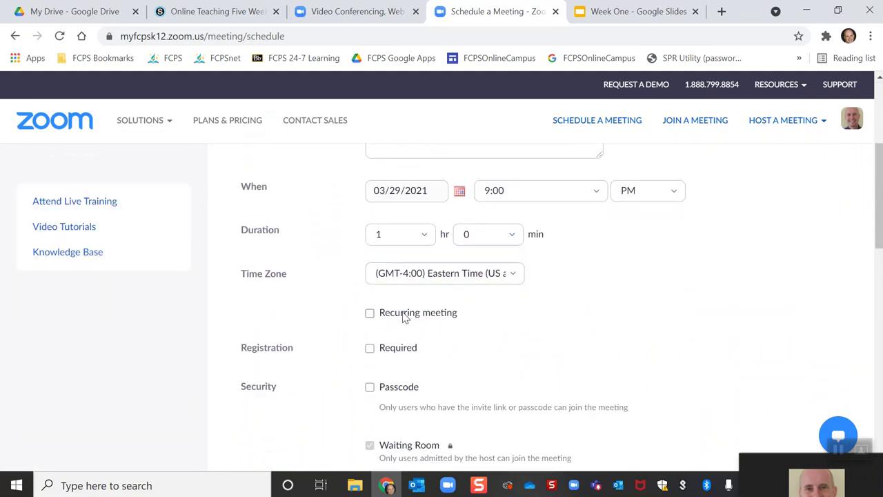
{"action": "left_click", "coordinate": [371, 314]}
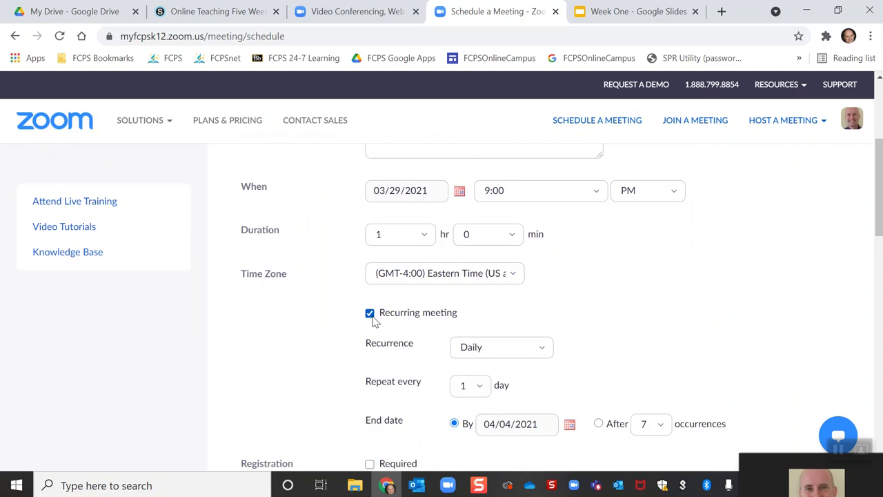
{"action": "left_click", "coordinate": [543, 352]}
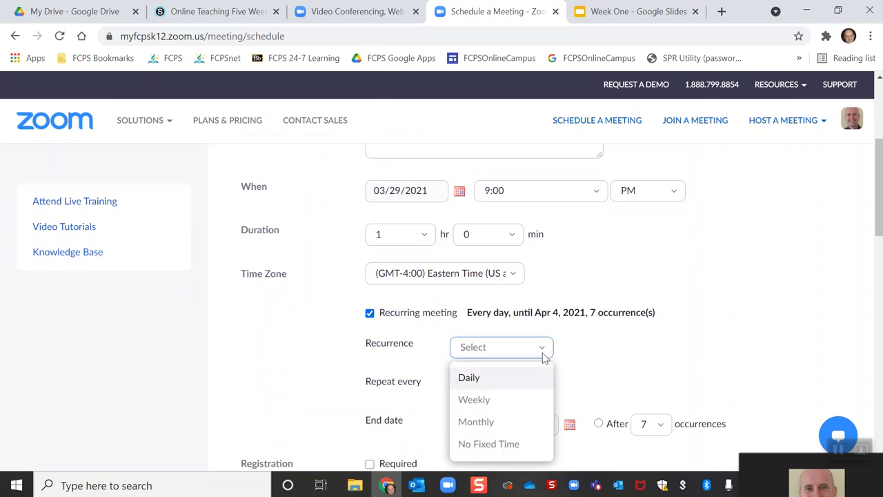
{"action": "left_click", "coordinate": [511, 445]}
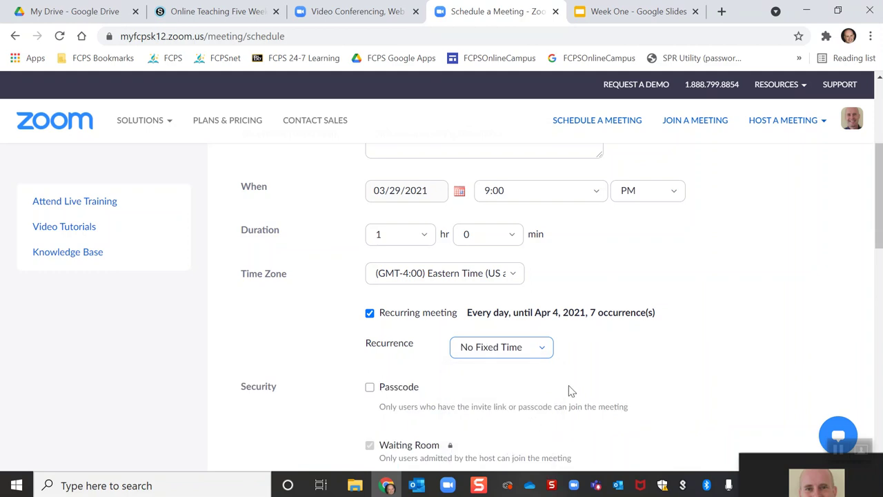
- Review the new meeting's security, video, audio, meeting options and alternative hosts settings
{"action": "scroll", "coordinate": [570, 390], "scroll_direction": "down", "scroll_amount": 3}
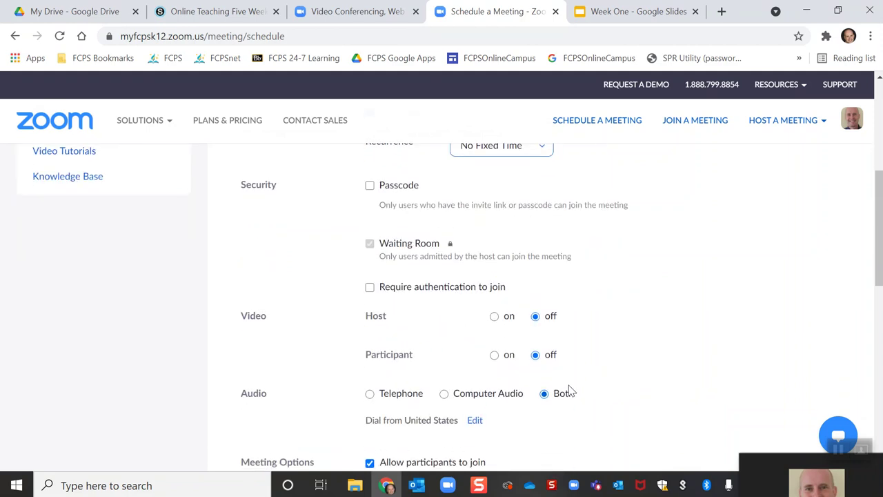
{"action": "scroll", "coordinate": [570, 390], "scroll_direction": "down", "scroll_amount": 1}
{"action": "scroll", "coordinate": [570, 390], "scroll_direction": "up", "scroll_amount": 2}
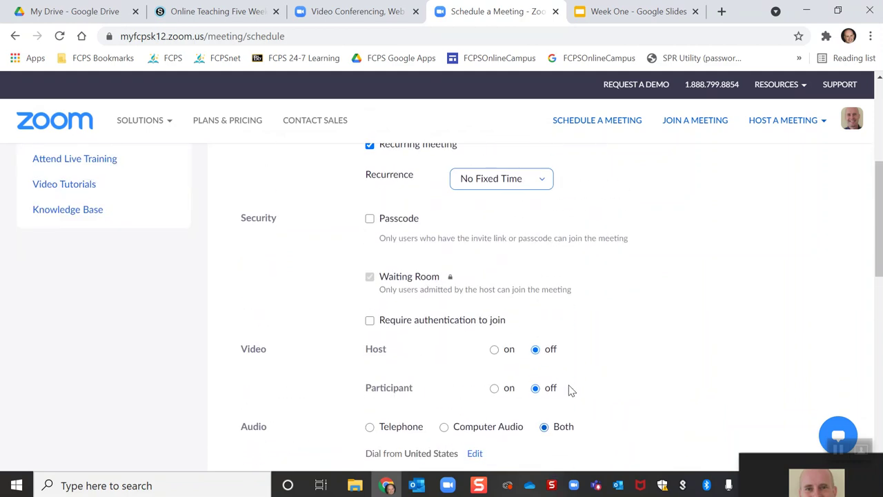
{"action": "scroll", "coordinate": [570, 391], "scroll_direction": "down", "scroll_amount": 1}
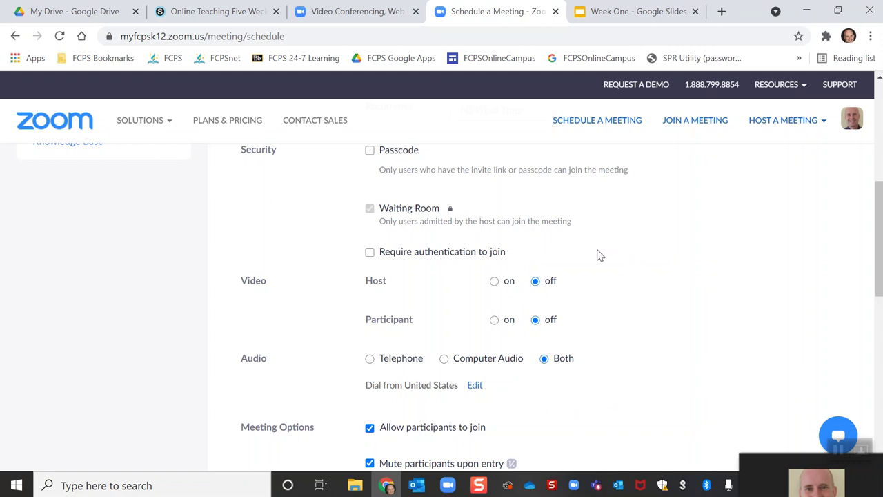
{"action": "scroll", "coordinate": [591, 369], "scroll_direction": "down", "scroll_amount": 4}
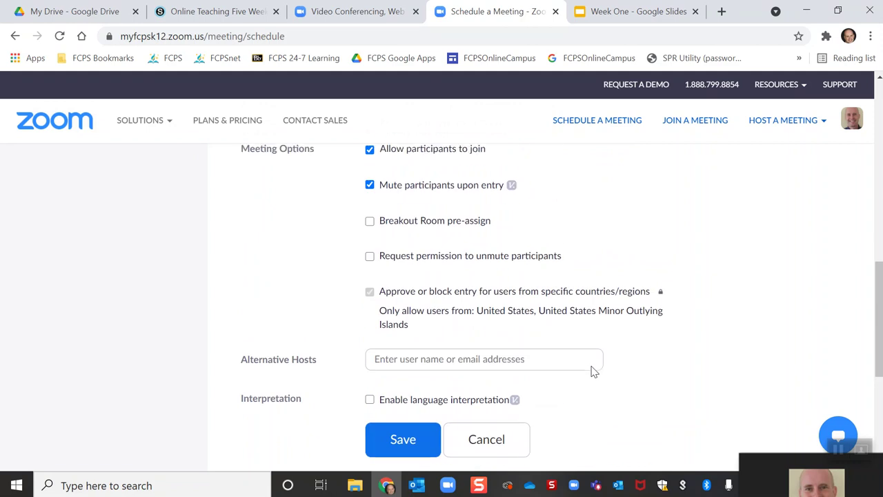
{"action": "scroll", "coordinate": [593, 371], "scroll_direction": "down", "scroll_amount": 1}
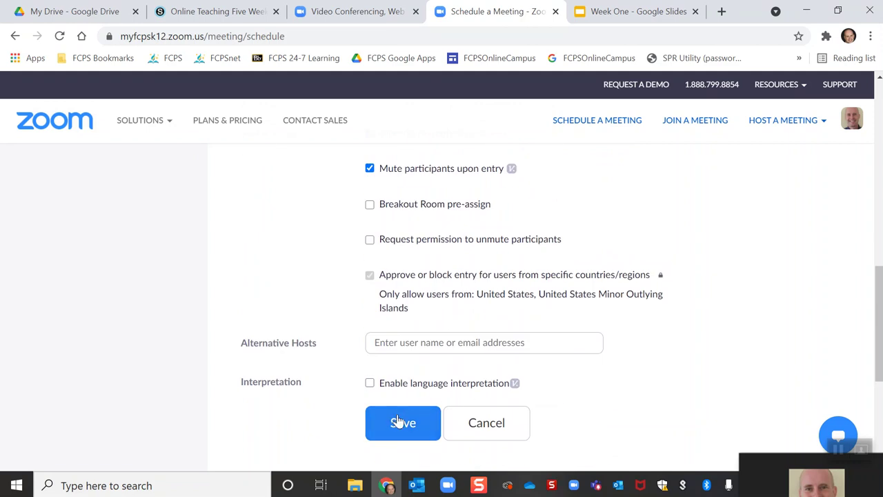
- Leave the scheduling form for the meeting list and open the details of the existing recurring Zoom meeting
{"action": "scroll", "coordinate": [627, 277], "scroll_direction": "up", "scroll_amount": 10}
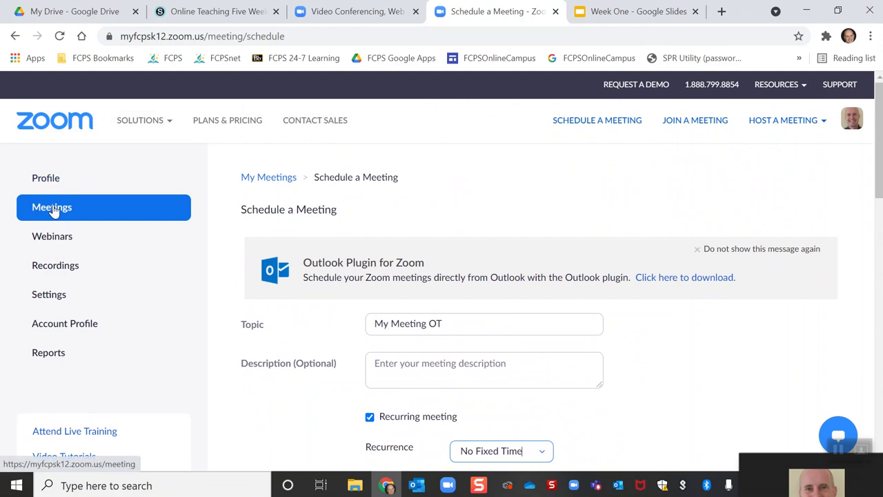
{"action": "left_click", "coordinate": [79, 209]}
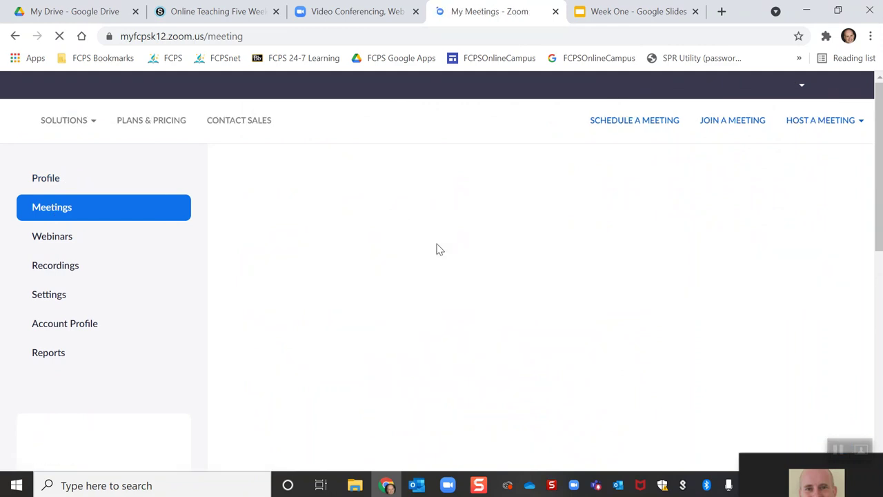
{"action": "scroll", "coordinate": [439, 250], "scroll_direction": "down", "scroll_amount": 2}
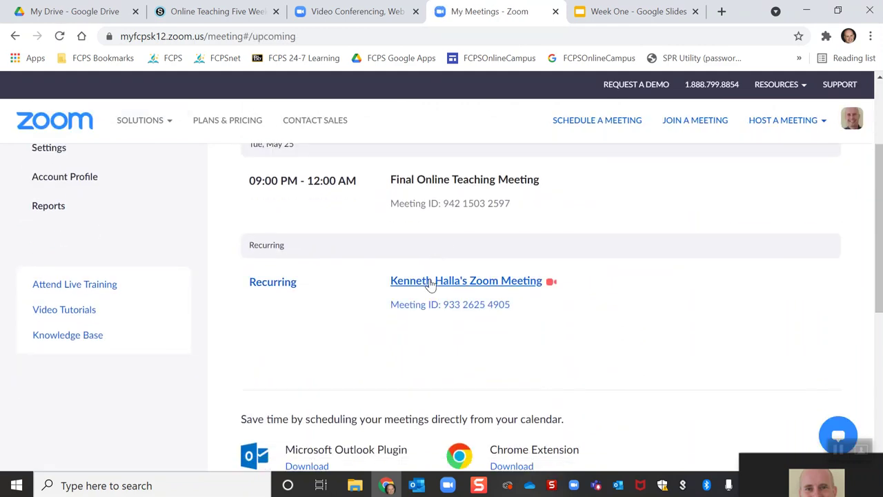
{"action": "mouse_move", "coordinate": [434, 281]}
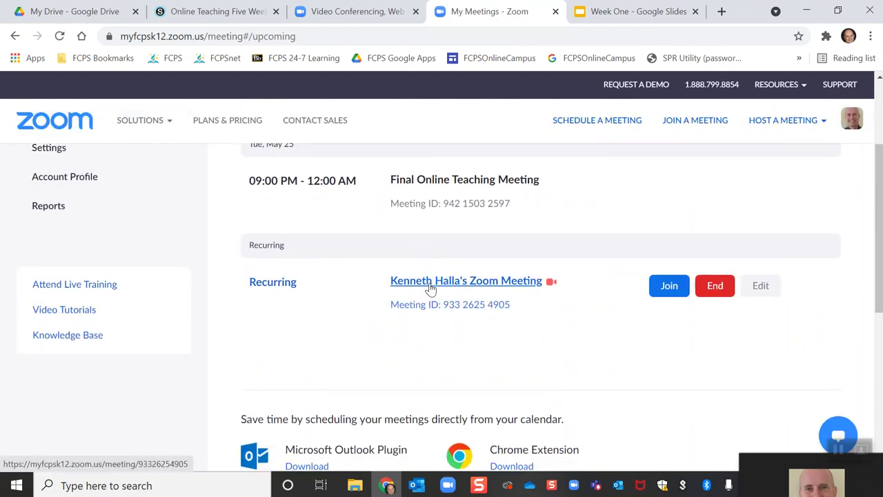
{"action": "left_click", "coordinate": [493, 284]}
- Examine the recurring meeting's ID, security options, invite link, and video and audio settings
{"action": "scroll", "coordinate": [493, 290], "scroll_direction": "down", "scroll_amount": 3}
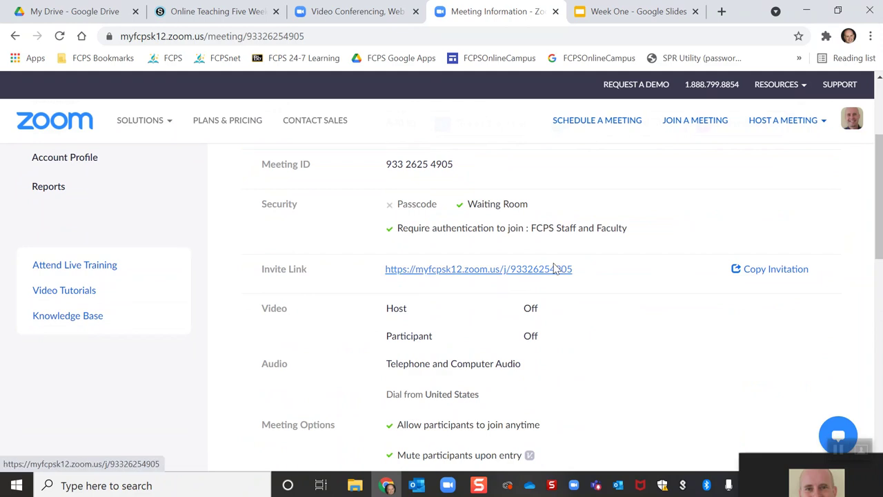
{"action": "scroll", "coordinate": [572, 277], "scroll_direction": "up", "scroll_amount": 1}
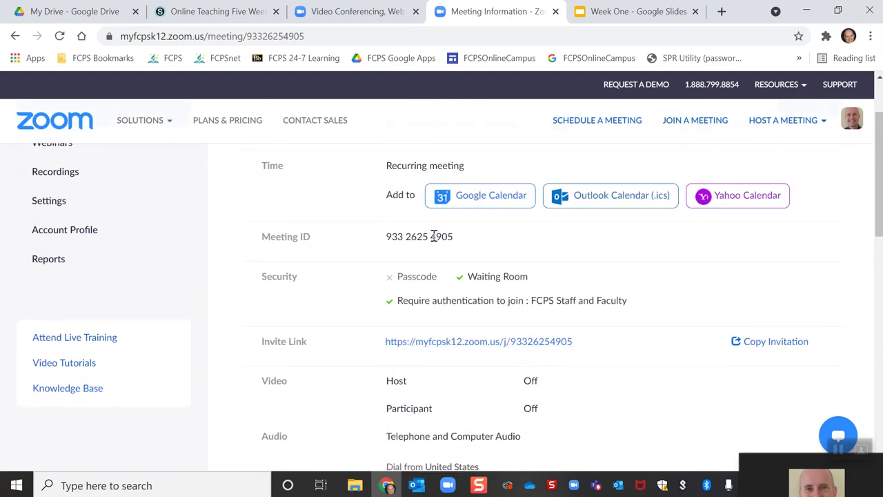
{"action": "scroll", "coordinate": [567, 392], "scroll_direction": "down", "scroll_amount": 2}
{"action": "scroll", "coordinate": [568, 394], "scroll_direction": "down", "scroll_amount": 1}
{"action": "scroll", "coordinate": [567, 394], "scroll_direction": "up", "scroll_amount": 1}
{"action": "scroll", "coordinate": [568, 393], "scroll_direction": "up", "scroll_amount": 3}
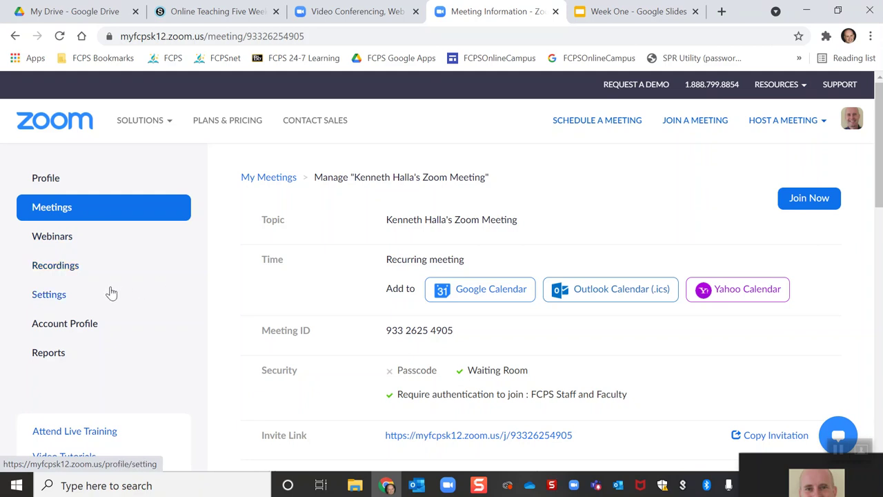
- Open the Zoom account settings and turn on requiring a passcode when scheduling new meetings
{"action": "left_click", "coordinate": [61, 300]}
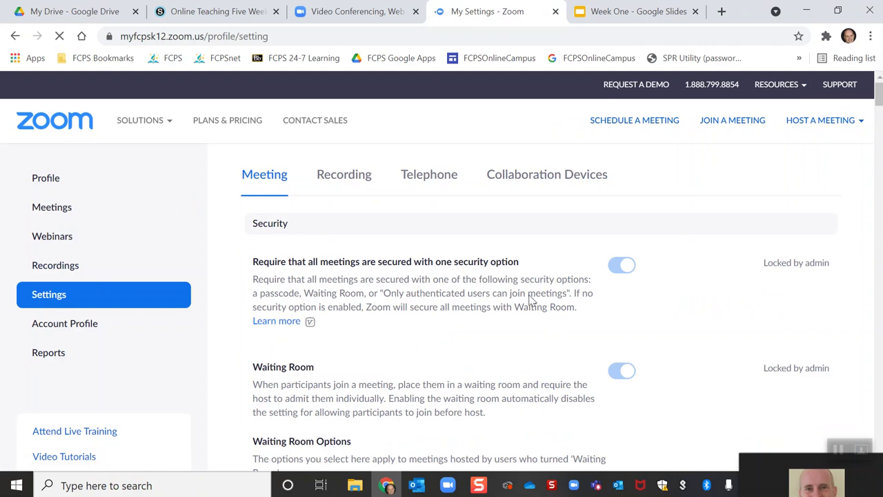
{"action": "scroll", "coordinate": [531, 300], "scroll_direction": "down", "scroll_amount": 1}
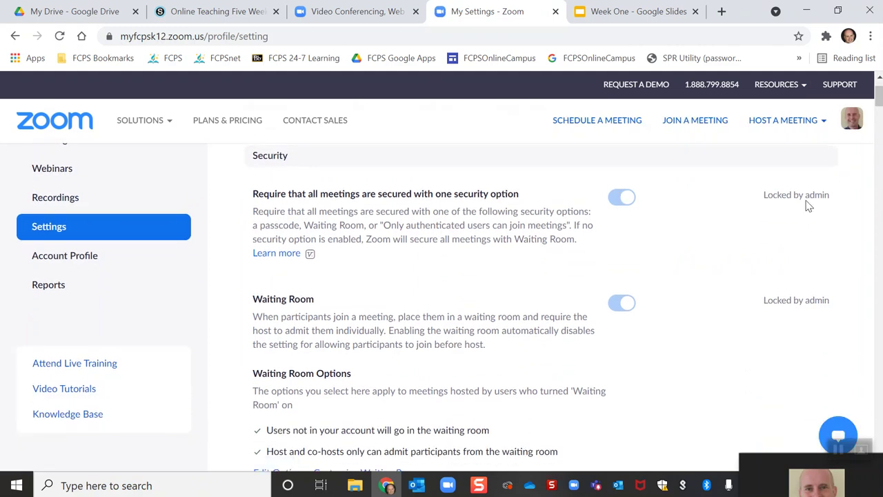
{"action": "scroll", "coordinate": [637, 279], "scroll_direction": "down", "scroll_amount": 1}
{"action": "scroll", "coordinate": [638, 279], "scroll_direction": "down", "scroll_amount": 3}
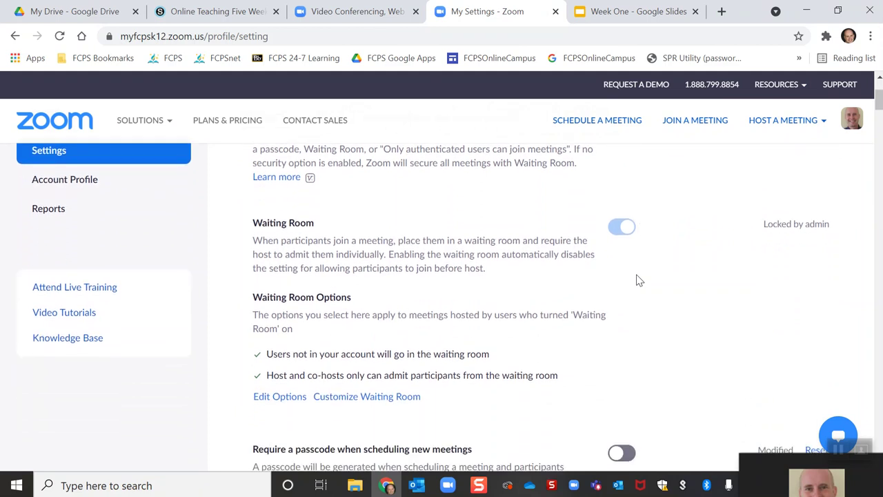
{"action": "scroll", "coordinate": [638, 279], "scroll_direction": "down", "scroll_amount": 1}
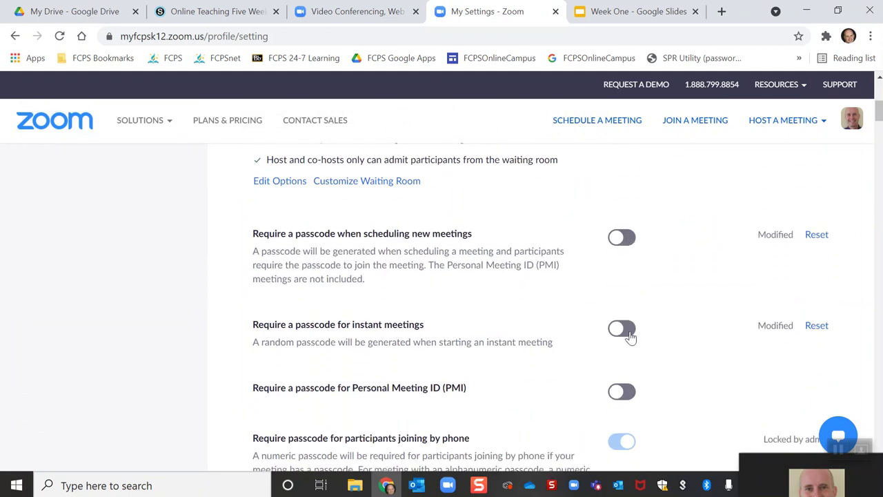
{"action": "left_click", "coordinate": [626, 239]}
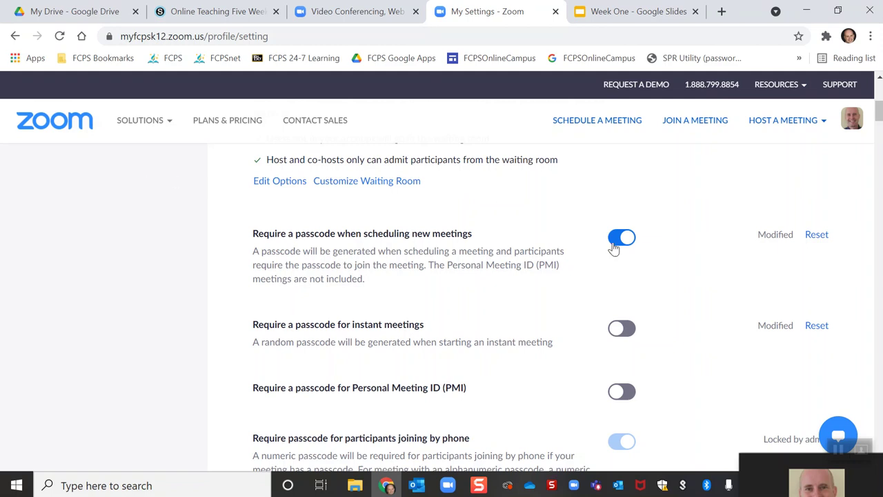
- Look through the remaining passcode settings and turn off requiring a passcode when scheduling new meetings
{"action": "scroll", "coordinate": [548, 311], "scroll_direction": "down", "scroll_amount": 1}
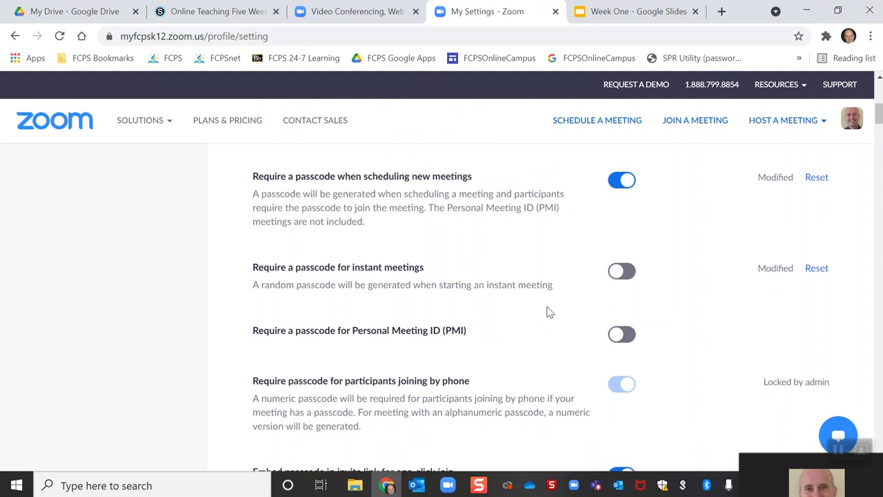
{"action": "scroll", "coordinate": [549, 311], "scroll_direction": "down", "scroll_amount": 1}
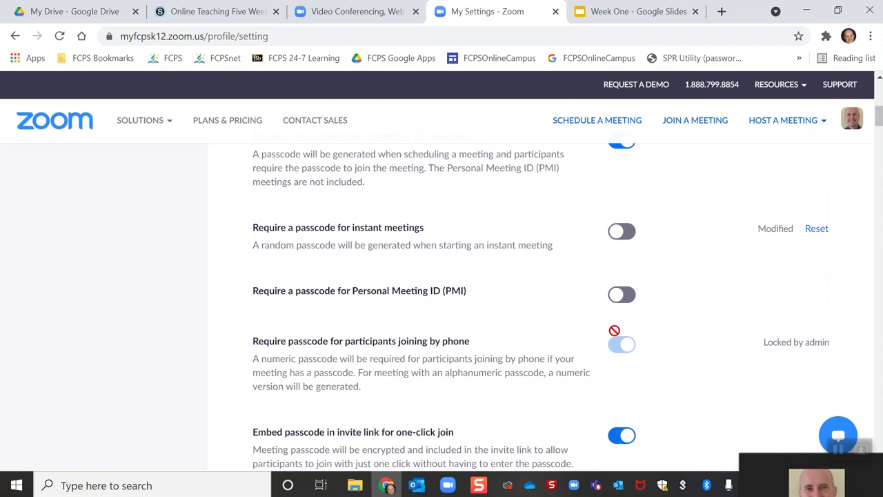
{"action": "scroll", "coordinate": [558, 333], "scroll_direction": "down", "scroll_amount": 1}
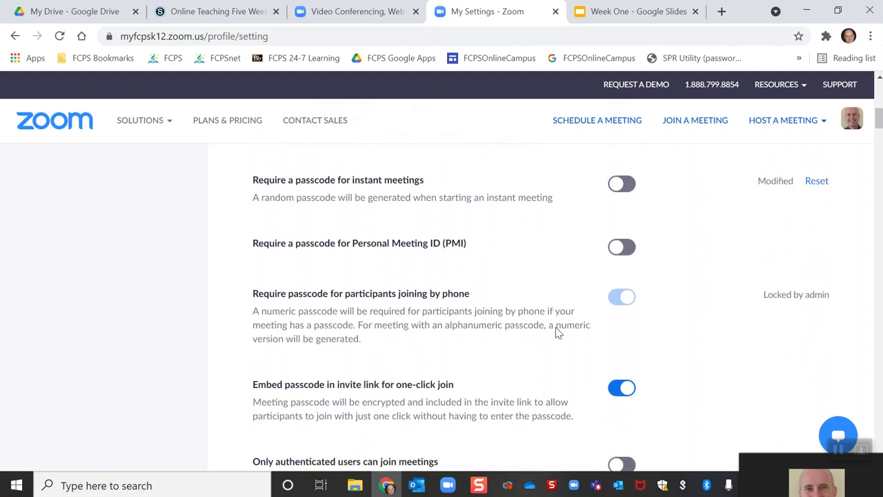
{"action": "scroll", "coordinate": [558, 332], "scroll_direction": "down", "scroll_amount": 1}
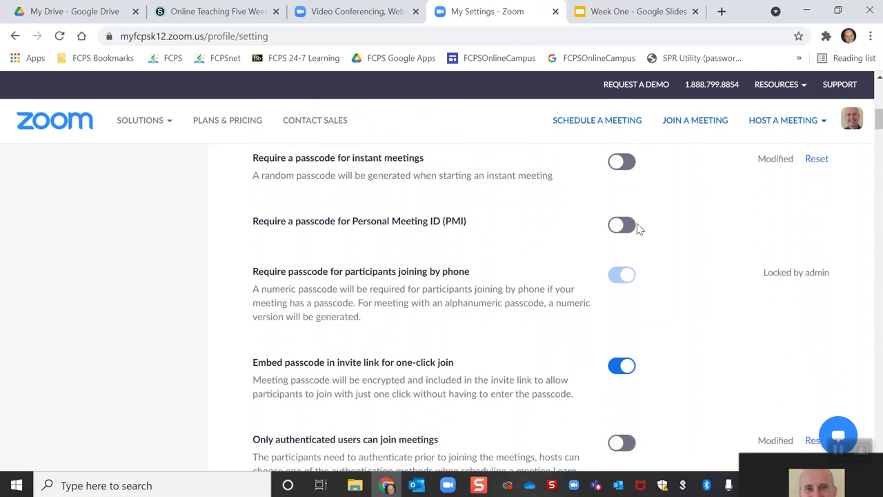
{"action": "scroll", "coordinate": [543, 334], "scroll_direction": "down", "scroll_amount": 3}
{"action": "scroll", "coordinate": [542, 335], "scroll_direction": "up", "scroll_amount": 4}
{"action": "scroll", "coordinate": [543, 334], "scroll_direction": "up", "scroll_amount": 1}
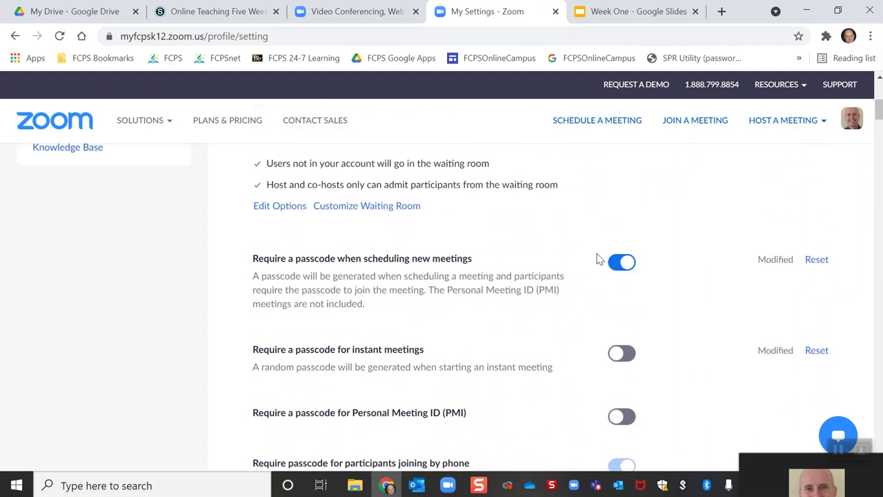
{"action": "left_click", "coordinate": [616, 264]}
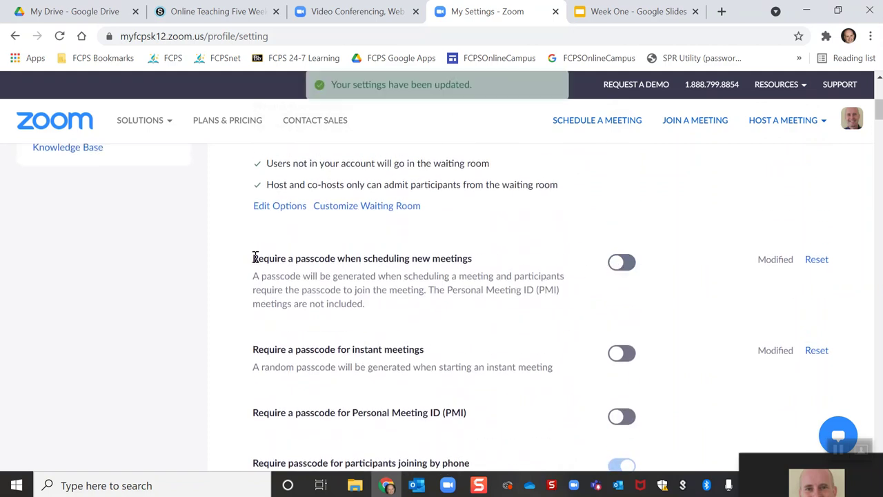
- Return from the account settings to the list of upcoming meetings
{"action": "scroll", "coordinate": [115, 279], "scroll_direction": "up", "scroll_amount": 1}
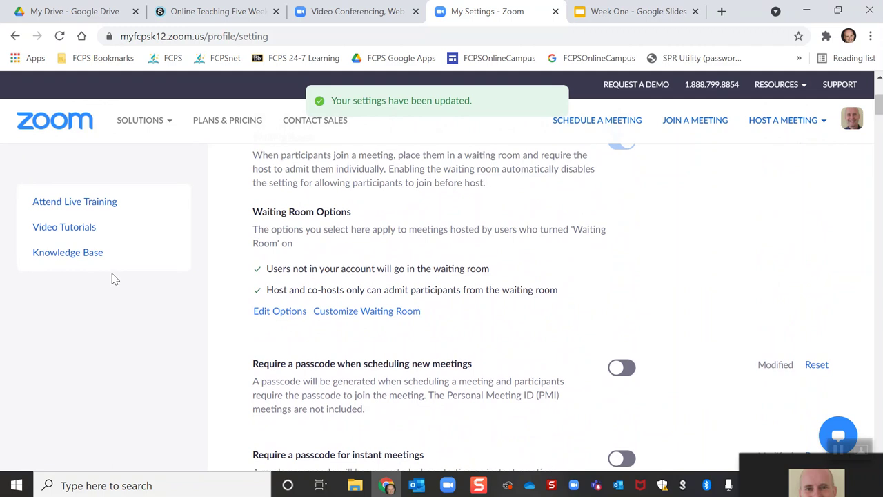
{"action": "scroll", "coordinate": [115, 279], "scroll_direction": "up", "scroll_amount": 2}
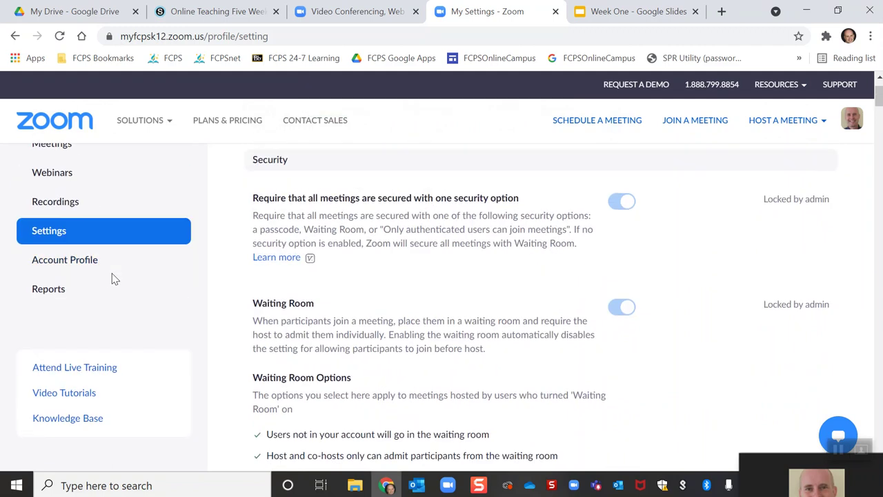
{"action": "scroll", "coordinate": [112, 278], "scroll_direction": "up", "scroll_amount": 1}
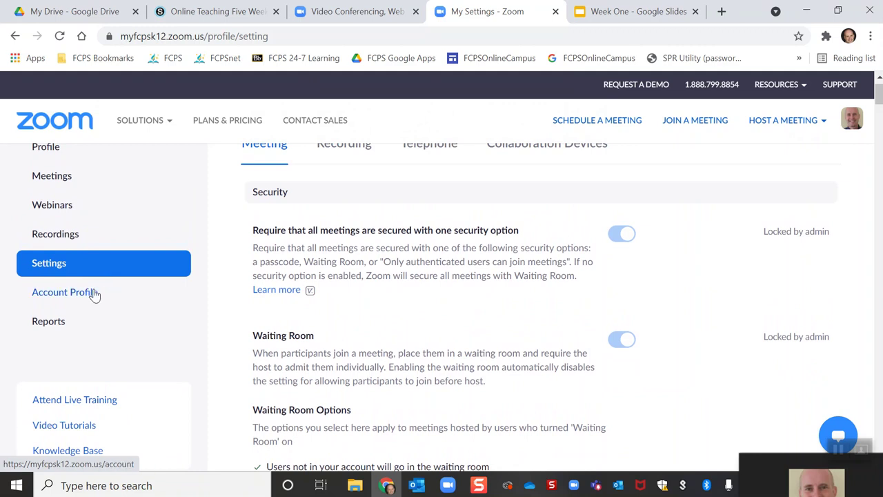
{"action": "scroll", "coordinate": [117, 299], "scroll_direction": "up", "scroll_amount": 1}
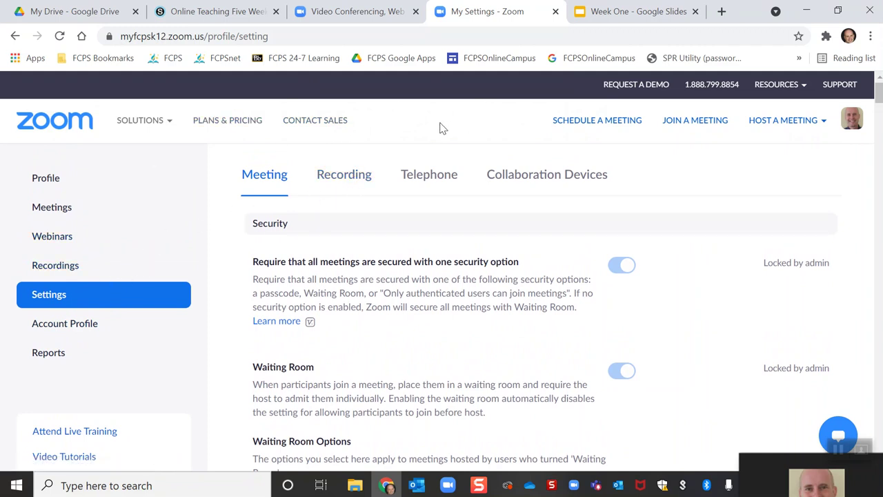
{"action": "left_click", "coordinate": [67, 207]}
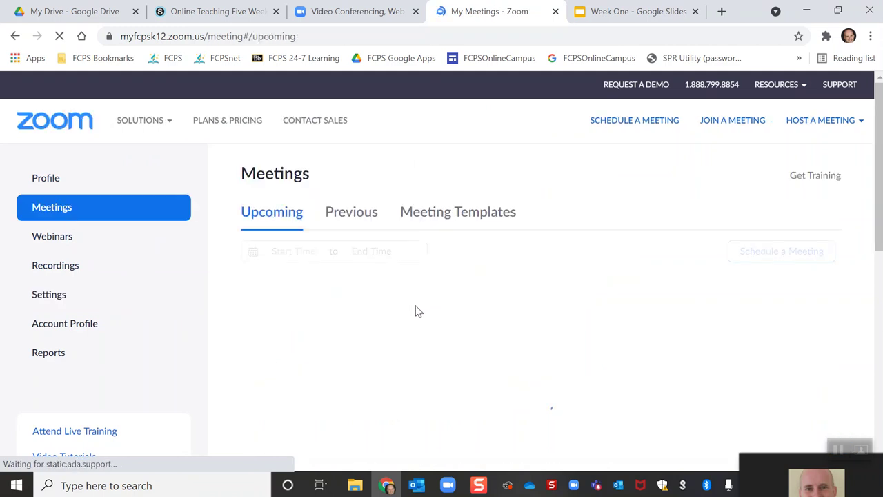
- Minimize the browser, restore the running Zoom meeting from its thumbnail view, and maximize the meeting window
{"action": "scroll", "coordinate": [374, 369], "scroll_direction": "down", "scroll_amount": 2}
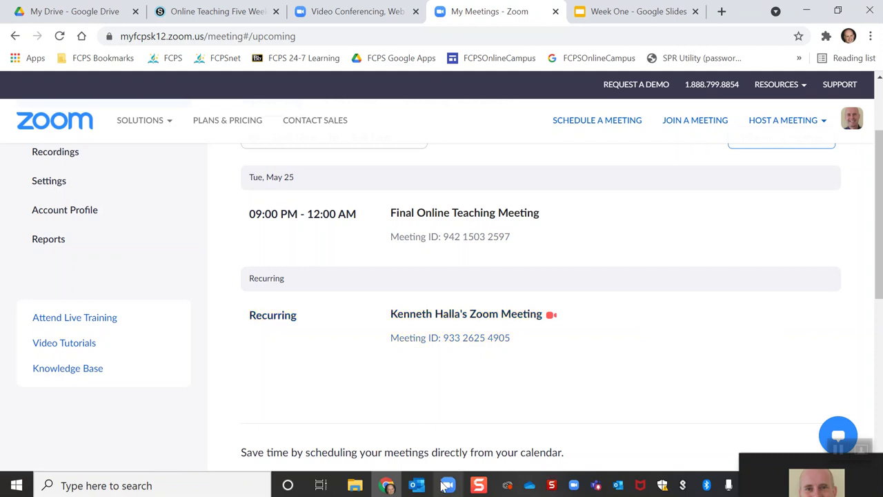
{"action": "mouse_move", "coordinate": [445, 487]}
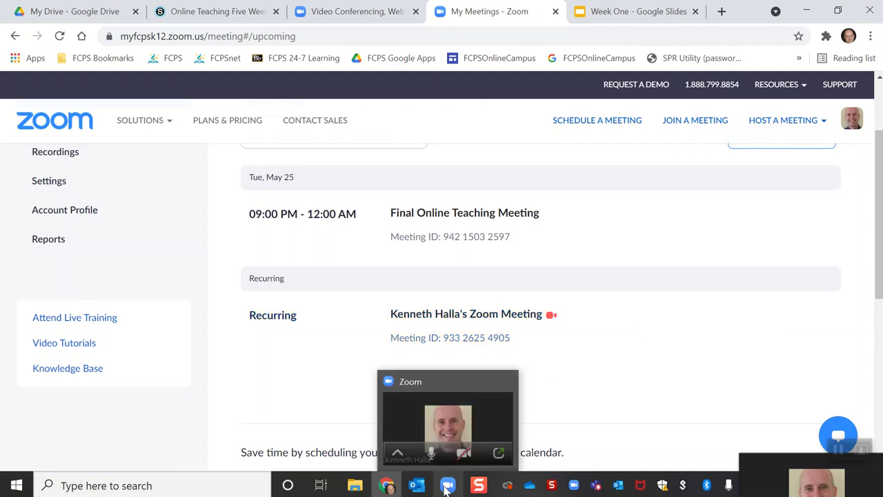
{"action": "left_click", "coordinate": [812, 7]}
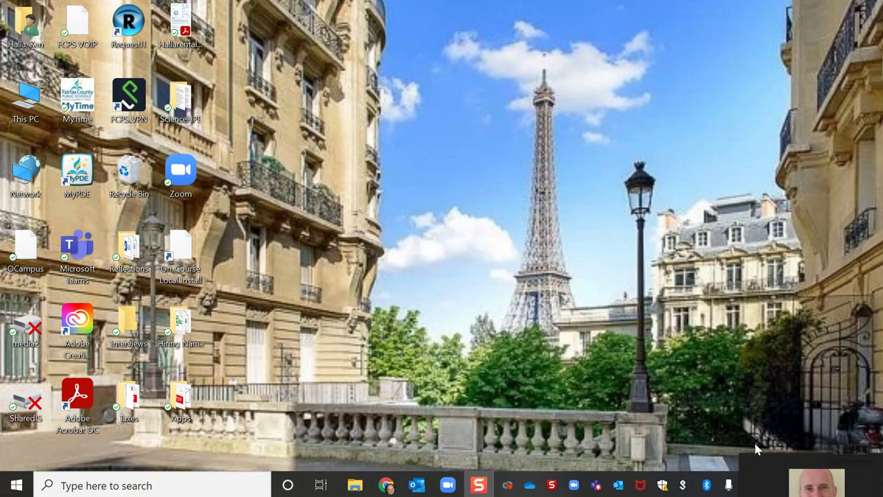
{"action": "left_click_drag", "start_coordinate": [544, 235], "coordinate": [388, 104]}
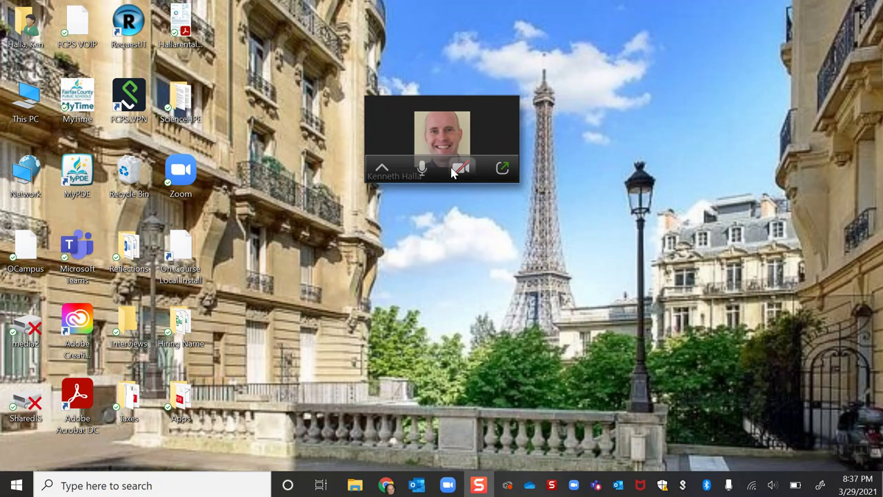
{"action": "left_click", "coordinate": [503, 171]}
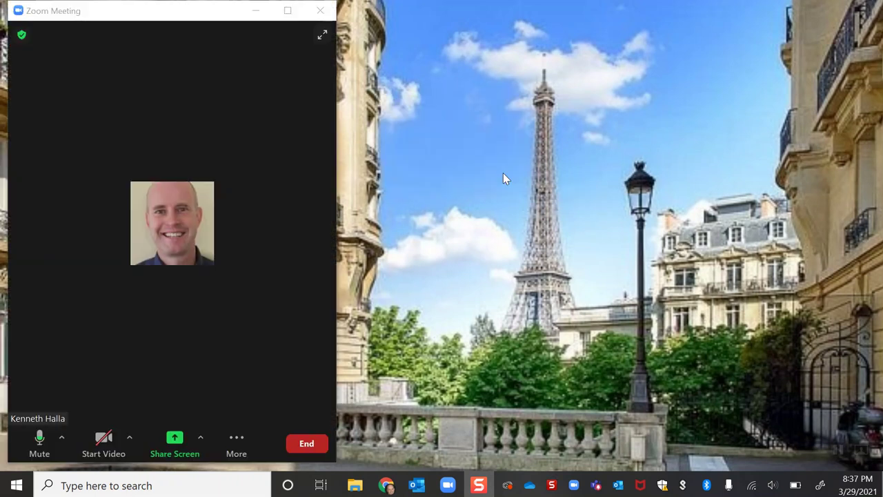
{"action": "left_click", "coordinate": [288, 12]}
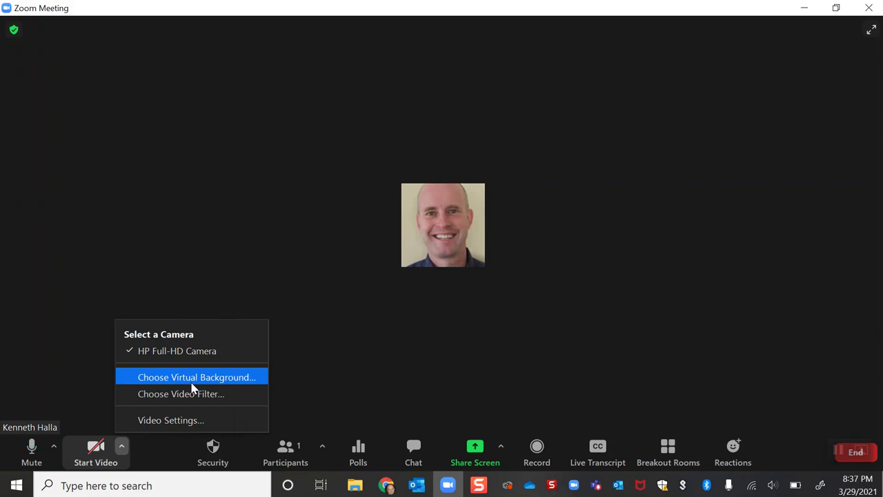
- Disallow participant chat in the meeting's security options, and allow it again
{"action": "left_click", "coordinate": [216, 458]}
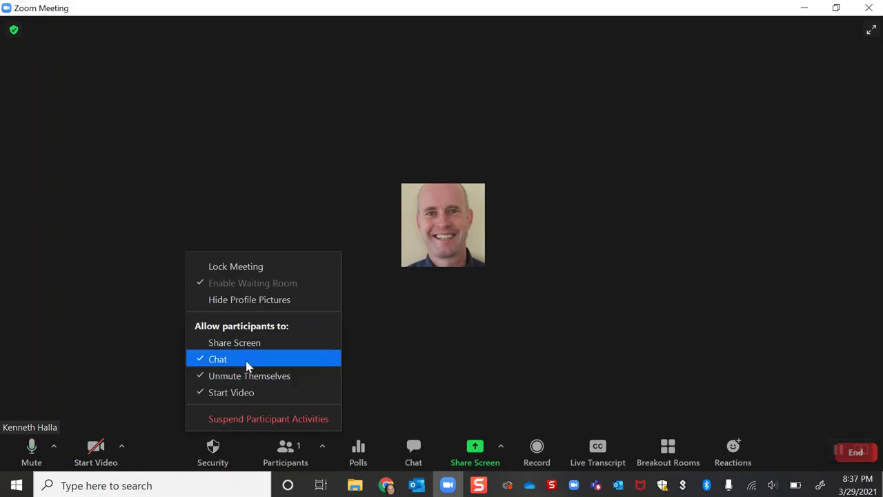
{"action": "left_click", "coordinate": [247, 359]}
{"action": "left_click", "coordinate": [223, 458]}
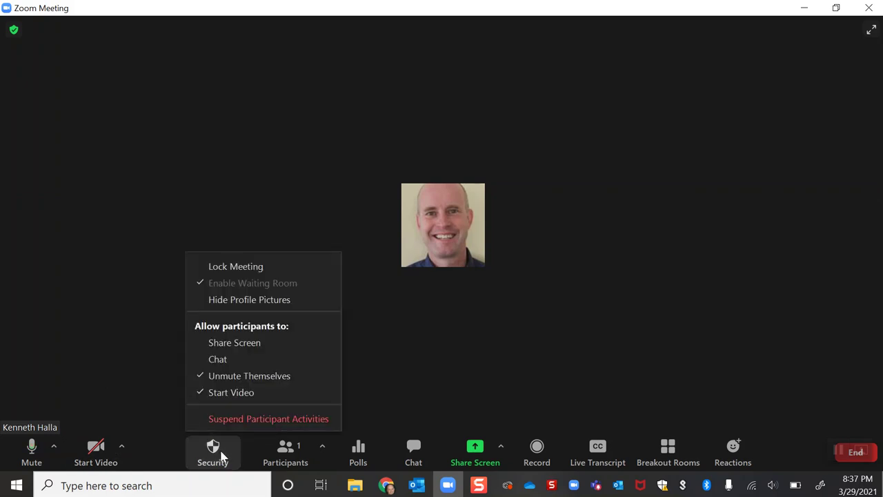
{"action": "left_click", "coordinate": [223, 360]}
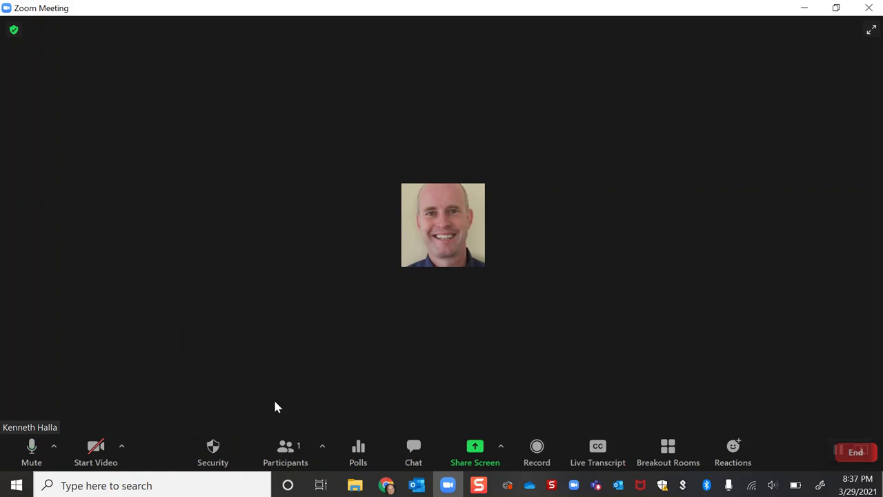
- Show the participants list in a separate window beside the host's picture and display its additional participant options
{"action": "left_click", "coordinate": [290, 450]}
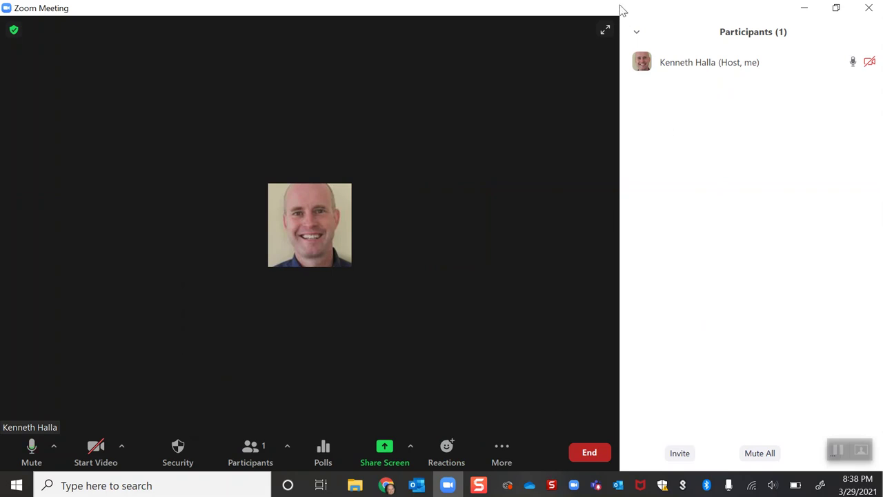
{"action": "left_click", "coordinate": [636, 36]}
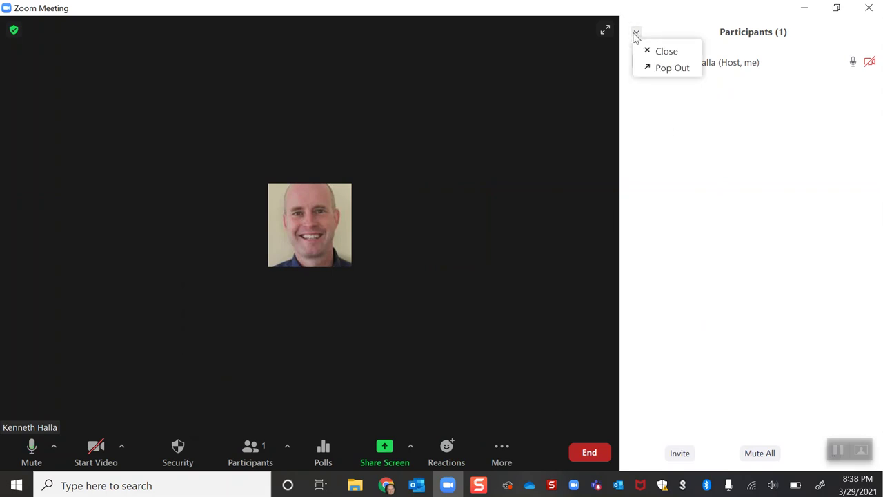
{"action": "left_click", "coordinate": [651, 68]}
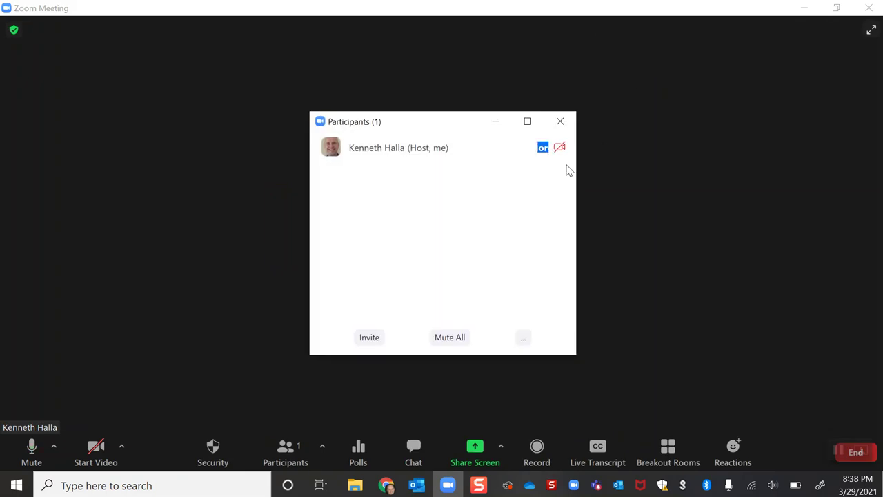
{"action": "left_click_drag", "start_coordinate": [454, 127], "coordinate": [737, 71]}
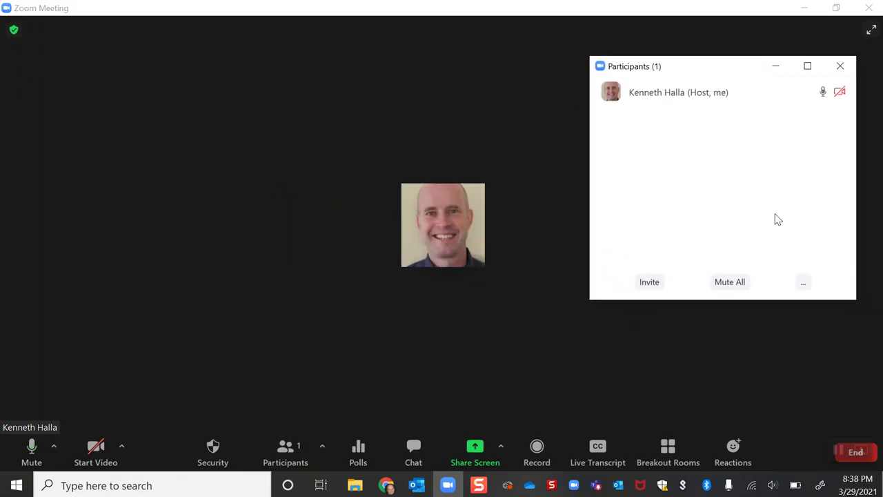
{"action": "left_click", "coordinate": [803, 284]}
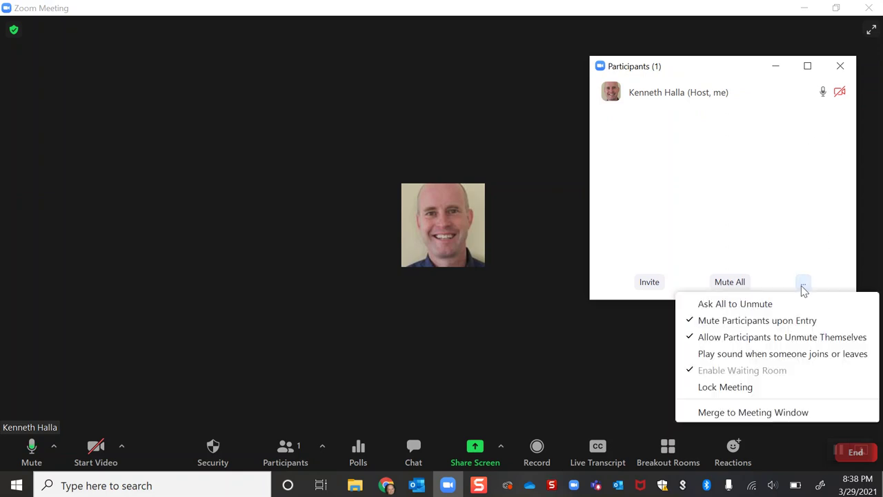
- Merge the participants list back into the meeting window and close it after viewing the security options
{"action": "left_click", "coordinate": [747, 412]}
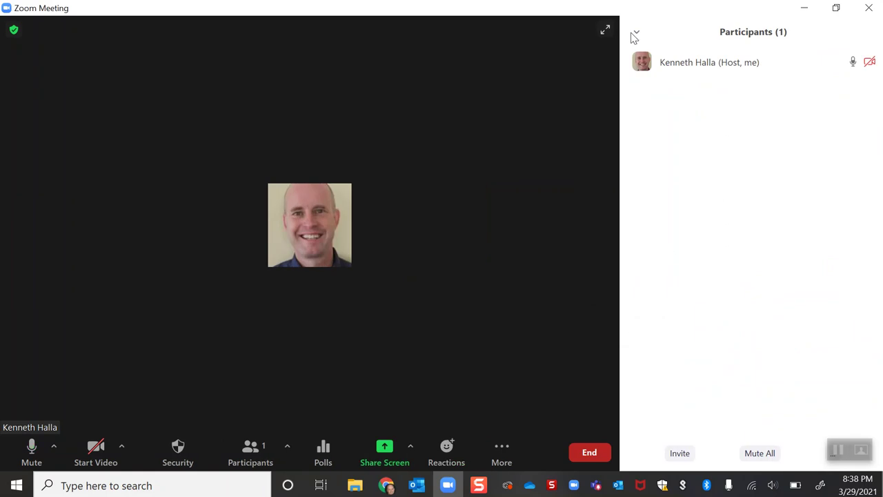
{"action": "left_click", "coordinate": [636, 33]}
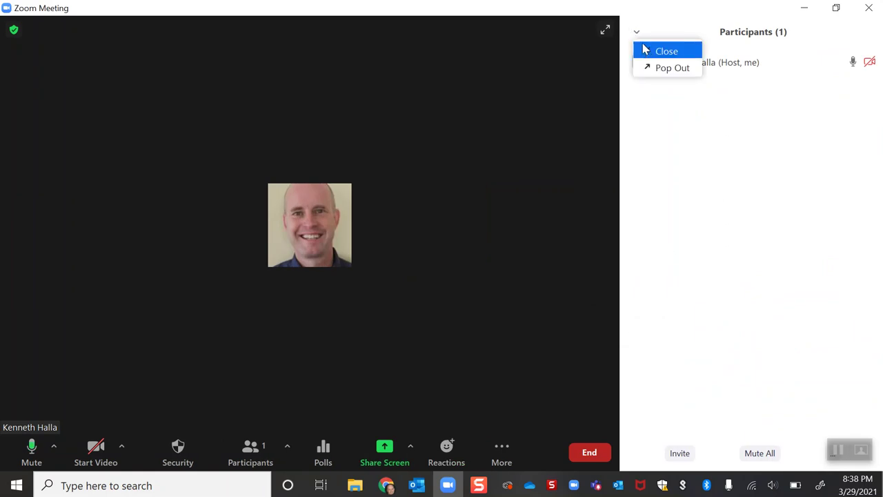
{"action": "left_click", "coordinate": [538, 147]}
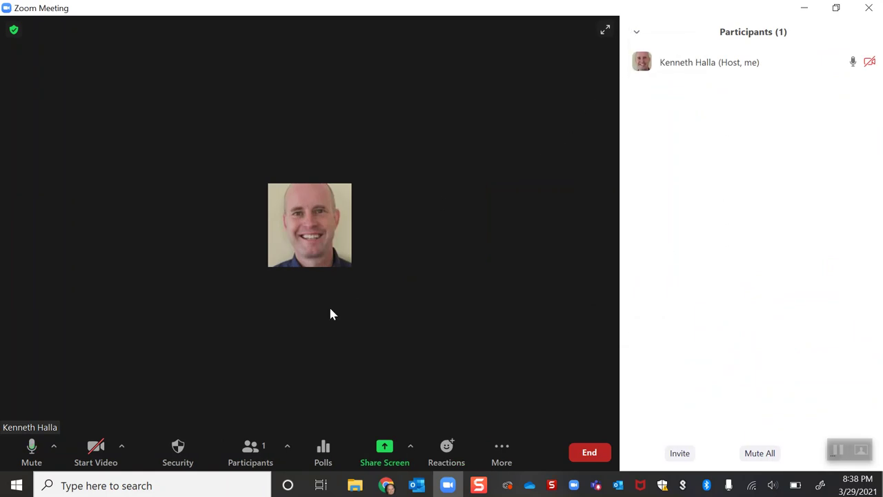
{"action": "left_click", "coordinate": [179, 447]}
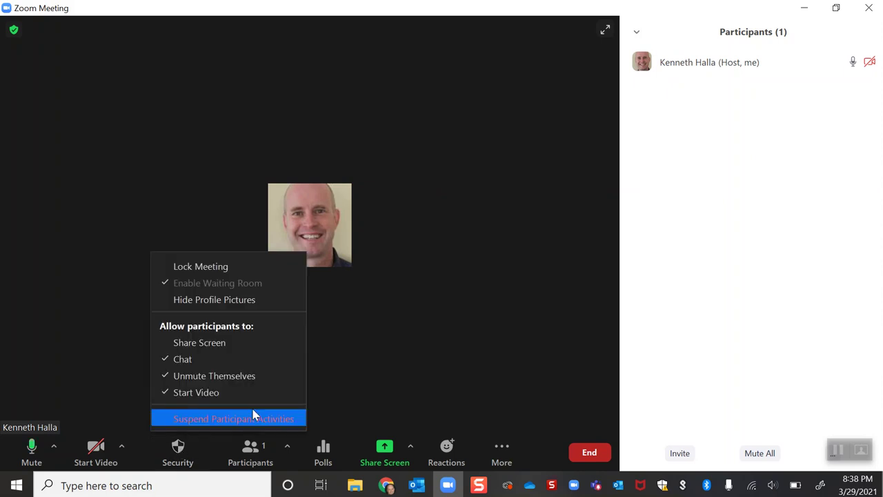
{"action": "left_click", "coordinate": [254, 462]}
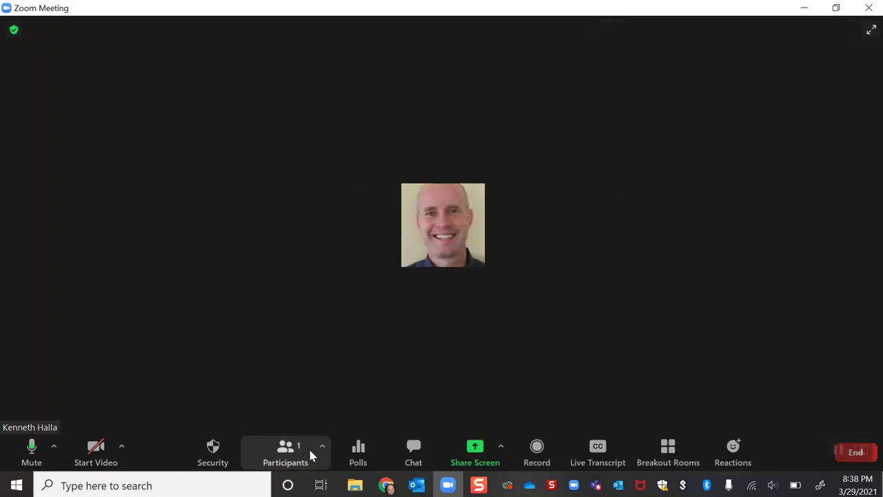
- Open the meeting's polls and select Polling 2: What day is today
{"action": "left_click", "coordinate": [357, 456]}
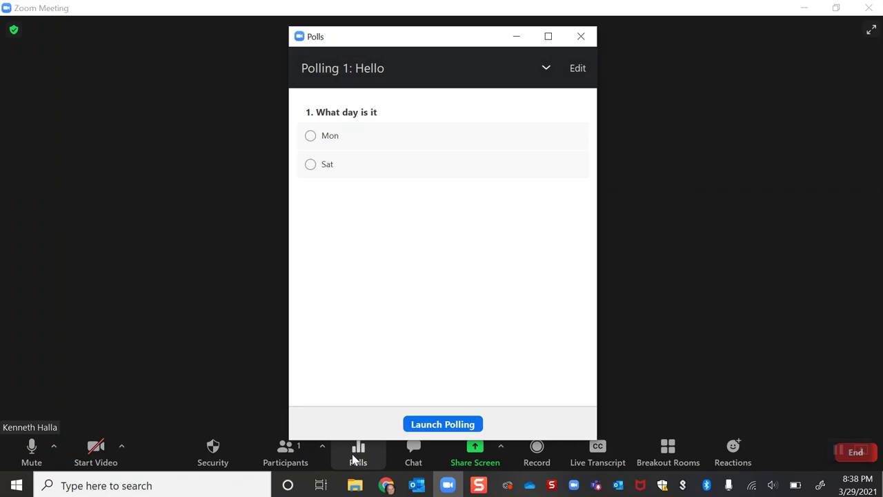
{"action": "left_click", "coordinate": [546, 69]}
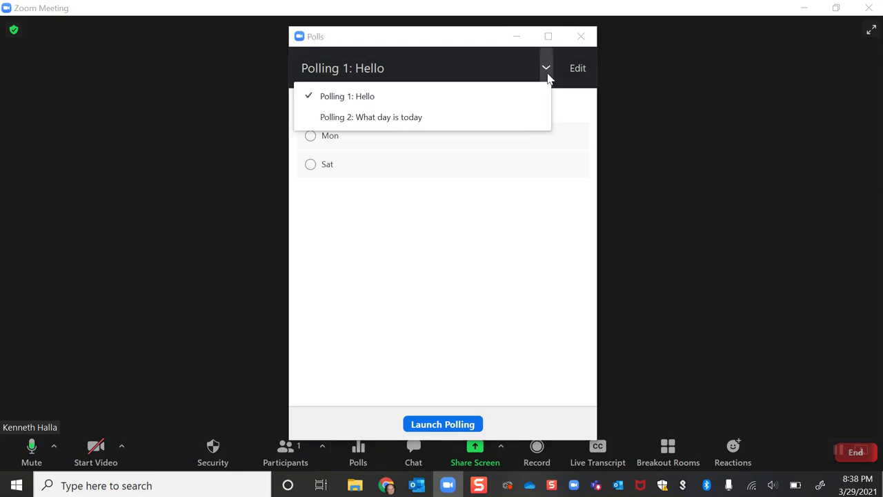
{"action": "left_click", "coordinate": [486, 119]}
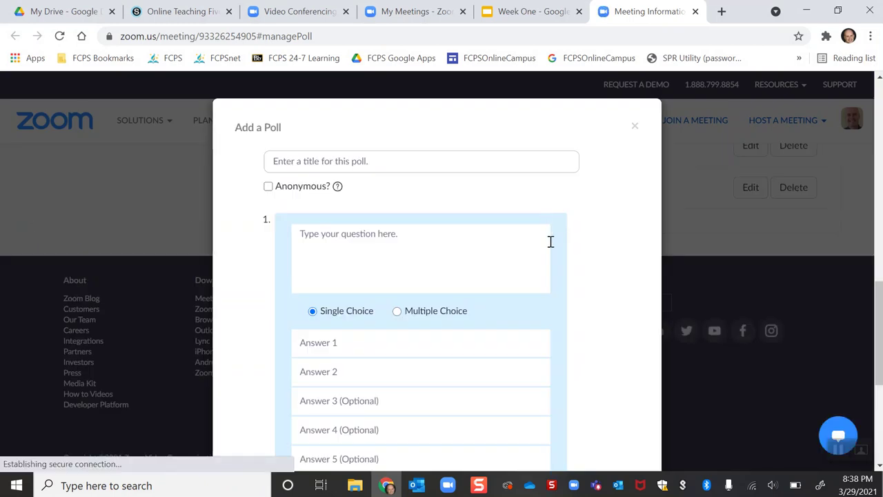
- Look through the blank Add a Poll form on the Zoom website, cancel it, and return to the Zoom meeting
{"action": "scroll", "coordinate": [545, 246], "scroll_direction": "down", "scroll_amount": 3}
{"action": "scroll", "coordinate": [544, 246], "scroll_direction": "down", "scroll_amount": 3}
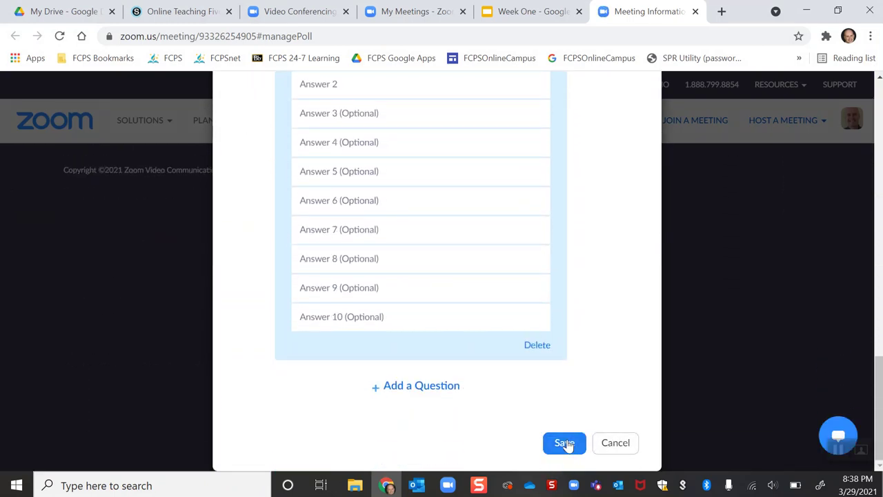
{"action": "scroll", "coordinate": [616, 224], "scroll_direction": "up", "scroll_amount": 5}
{"action": "left_click", "coordinate": [634, 309]}
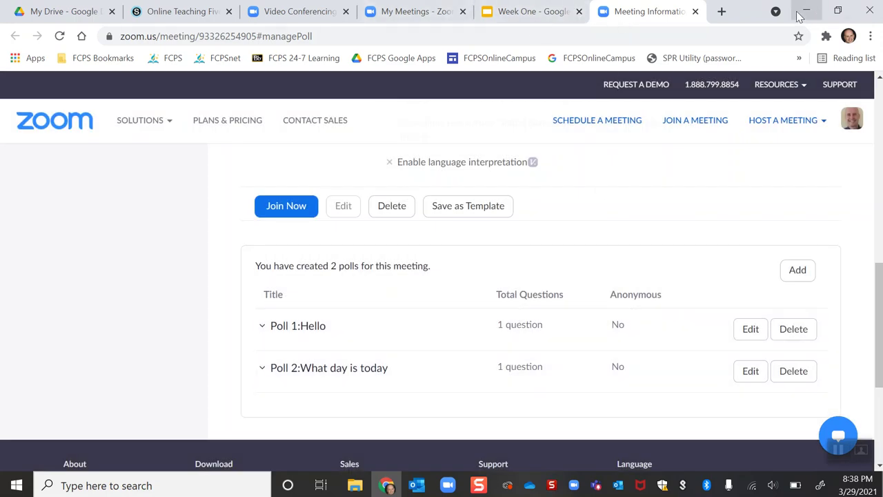
{"action": "left_click", "coordinate": [448, 485]}
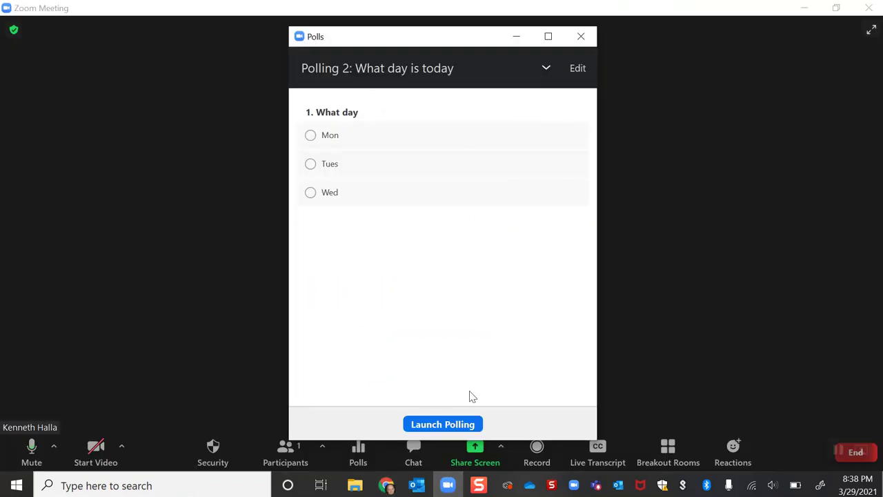
- Run and end the What day is today poll, share its results with attendees, and close the poll window
{"action": "left_click", "coordinate": [451, 425]}
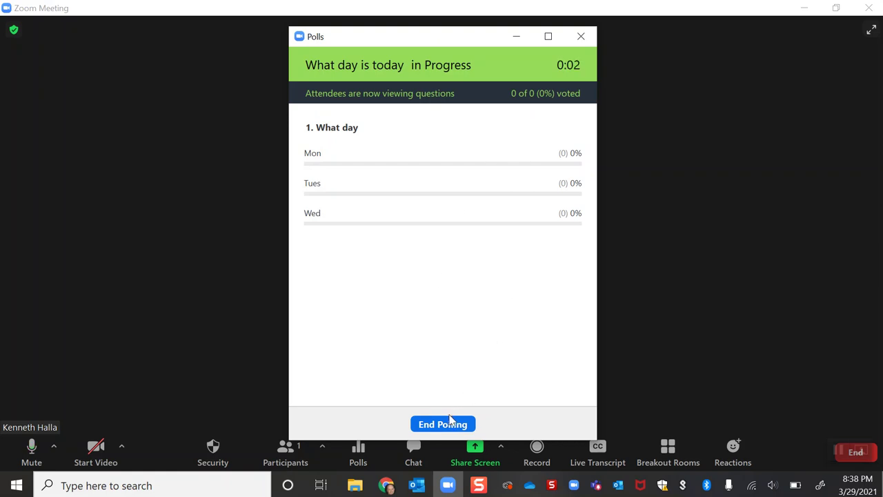
{"action": "left_click", "coordinate": [450, 424]}
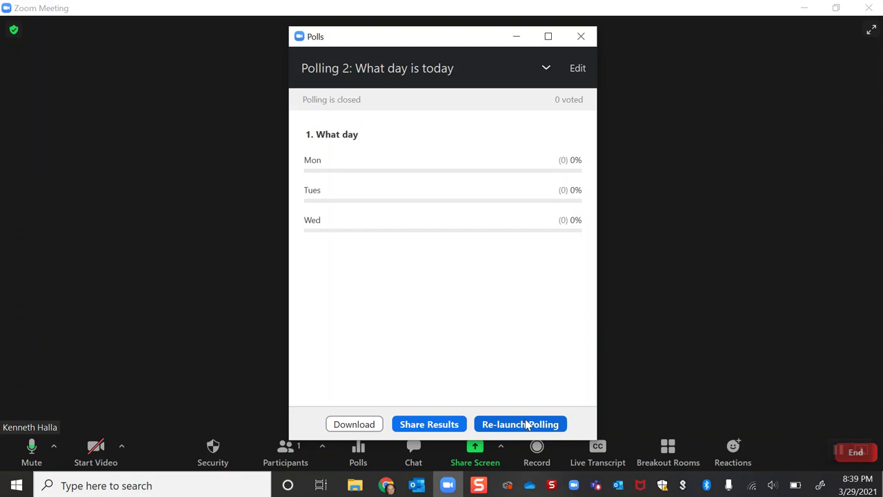
{"action": "left_click", "coordinate": [447, 426]}
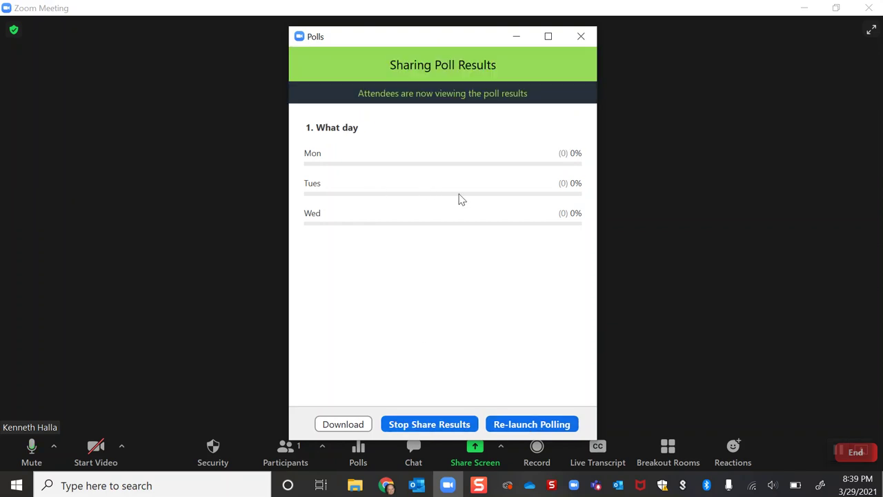
{"action": "left_click", "coordinate": [586, 38]}
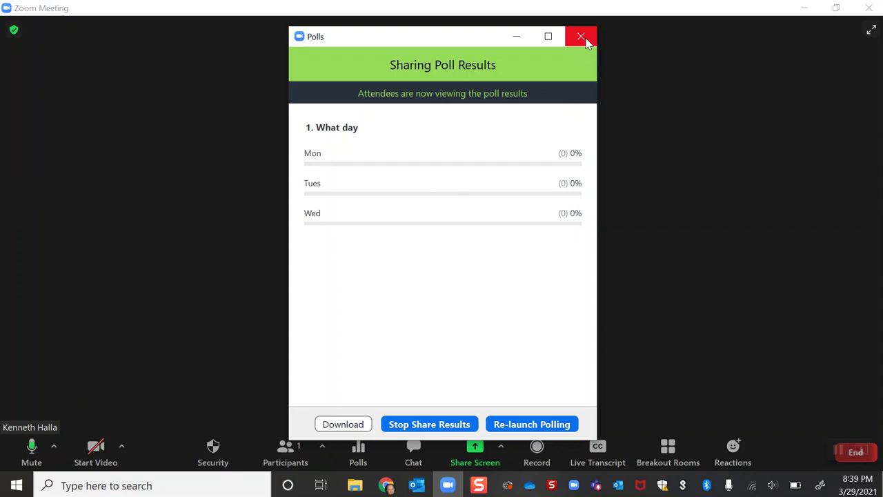
{"action": "left_click", "coordinate": [586, 40]}
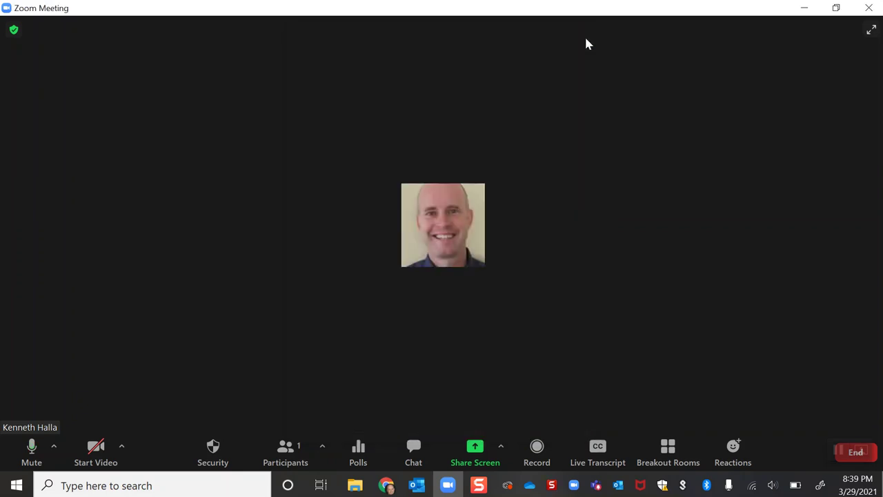
- Open the meeting chat and send a thumbs-up reaction
{"action": "left_click", "coordinate": [413, 447]}
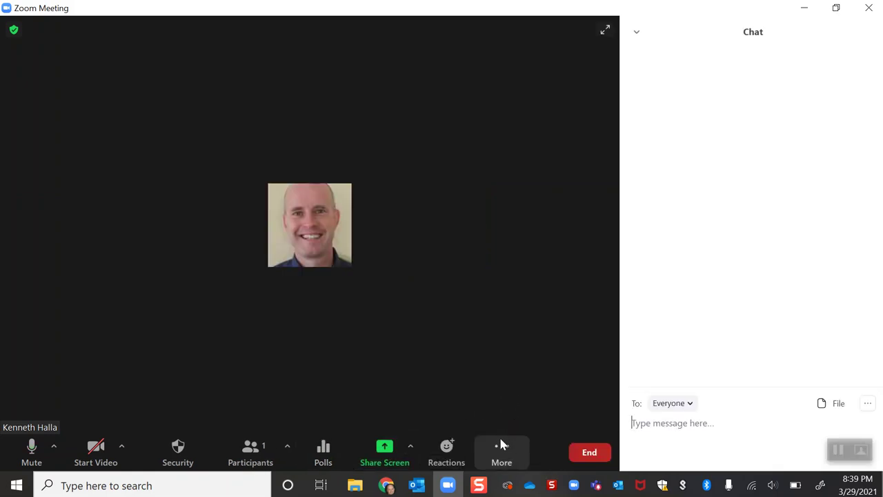
{"action": "left_click", "coordinate": [449, 453]}
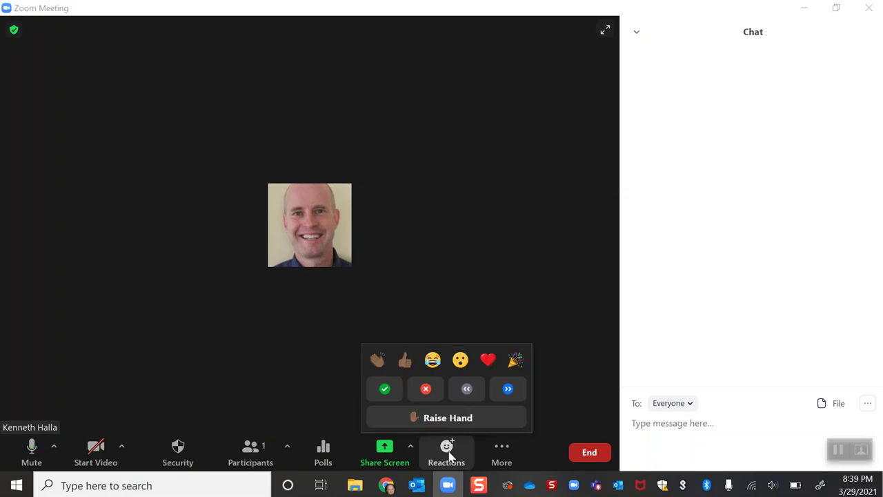
{"action": "left_click", "coordinate": [405, 364]}
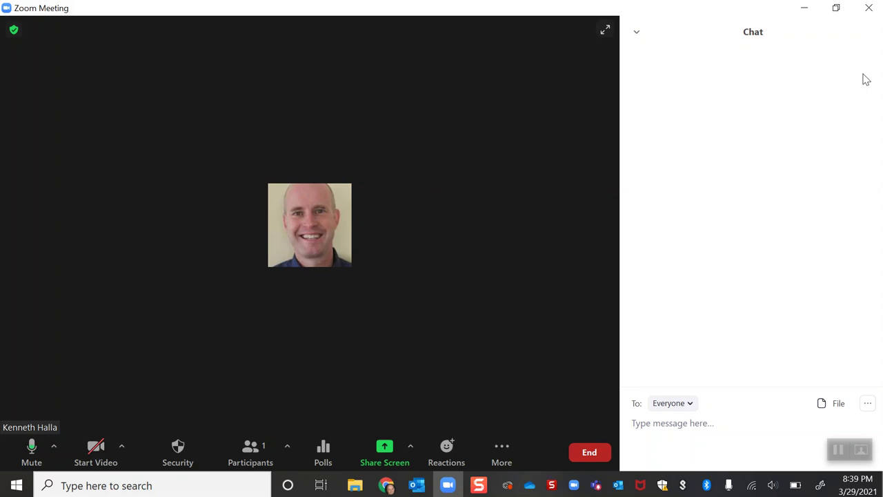
- Raise a hand in the meeting and send the surprised open-mouth reaction
{"action": "right_click", "coordinate": [866, 79]}
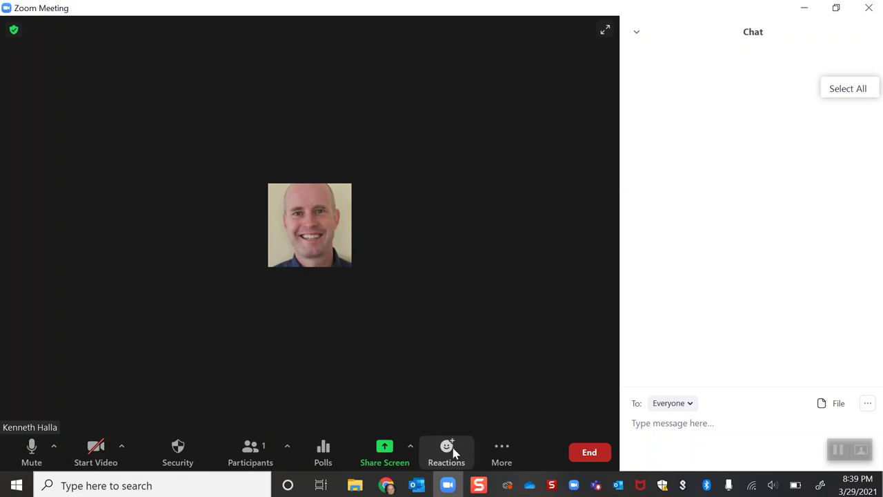
{"action": "left_click", "coordinate": [446, 450]}
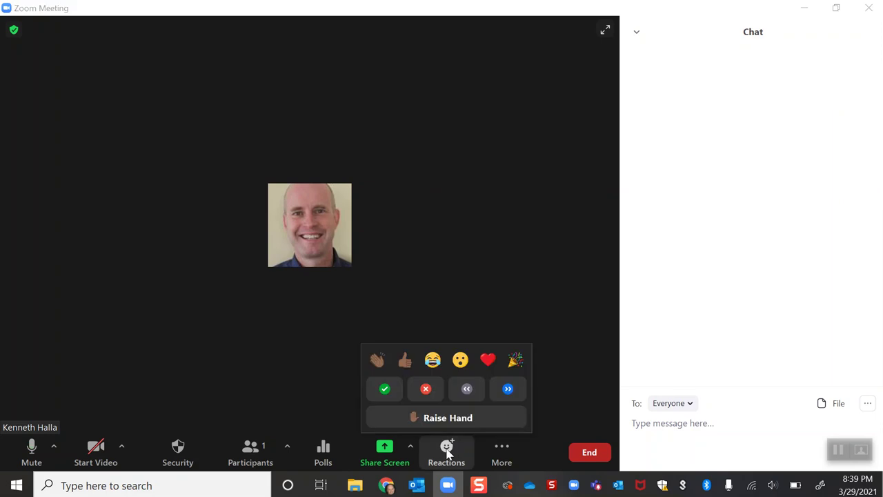
{"action": "left_click", "coordinate": [420, 418]}
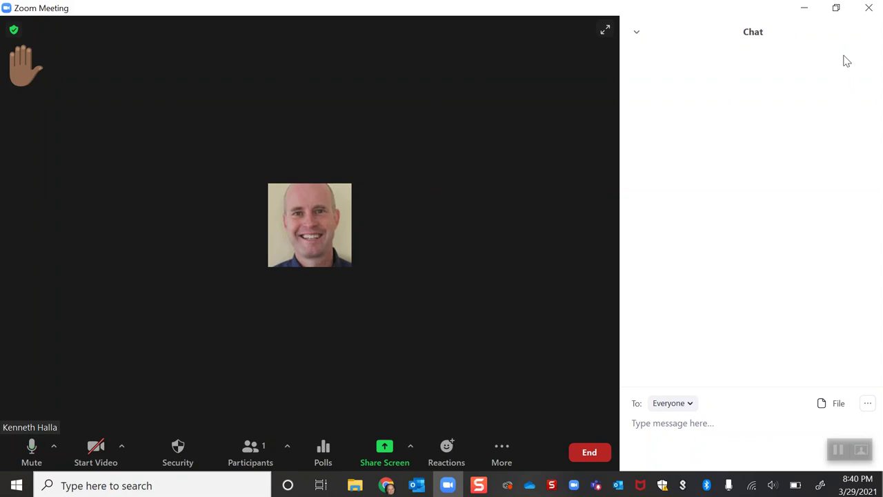
{"action": "left_click", "coordinate": [443, 459]}
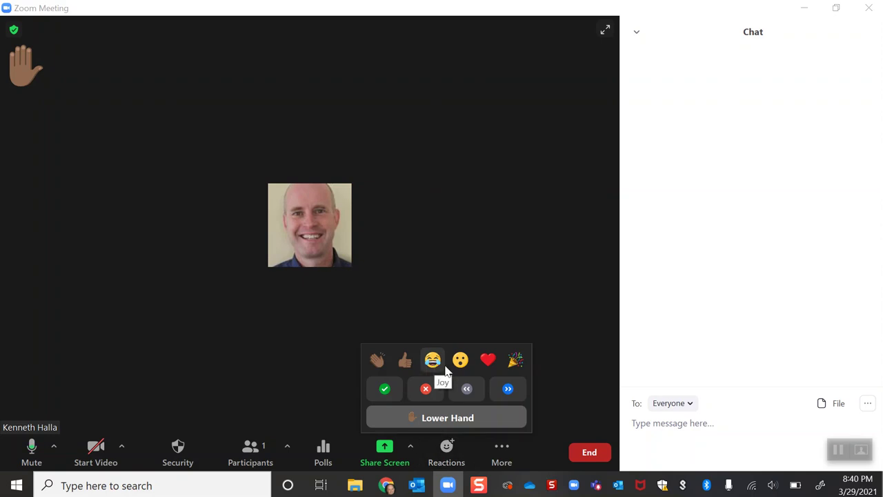
{"action": "left_click", "coordinate": [461, 361]}
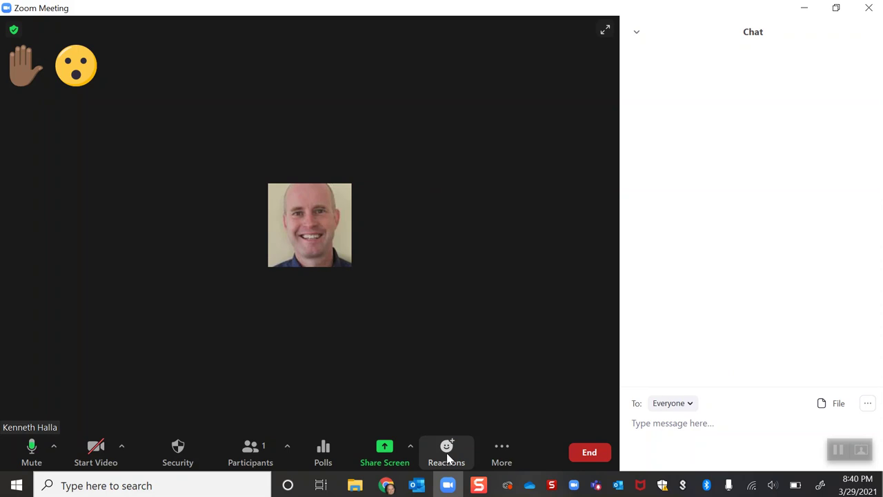
- Look through the virtual background, general and chat settings from the profile picture's options, then dismiss them
{"action": "right_click", "coordinate": [326, 234]}
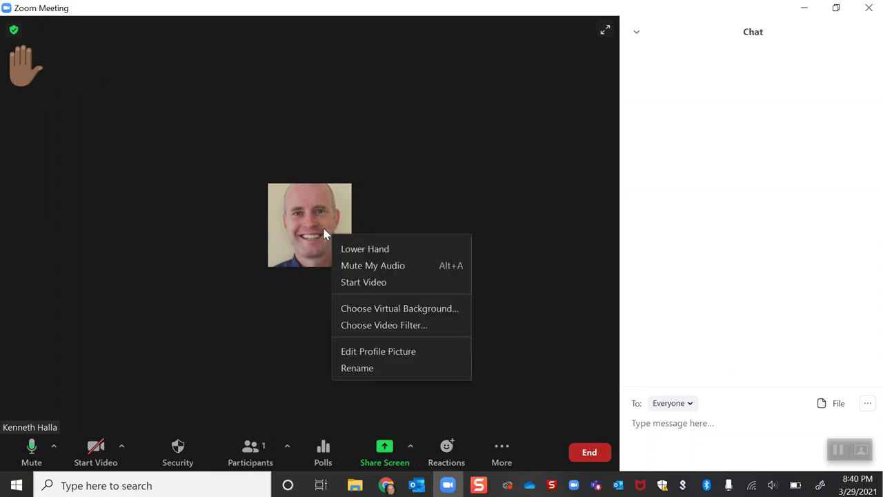
{"action": "left_click", "coordinate": [367, 309]}
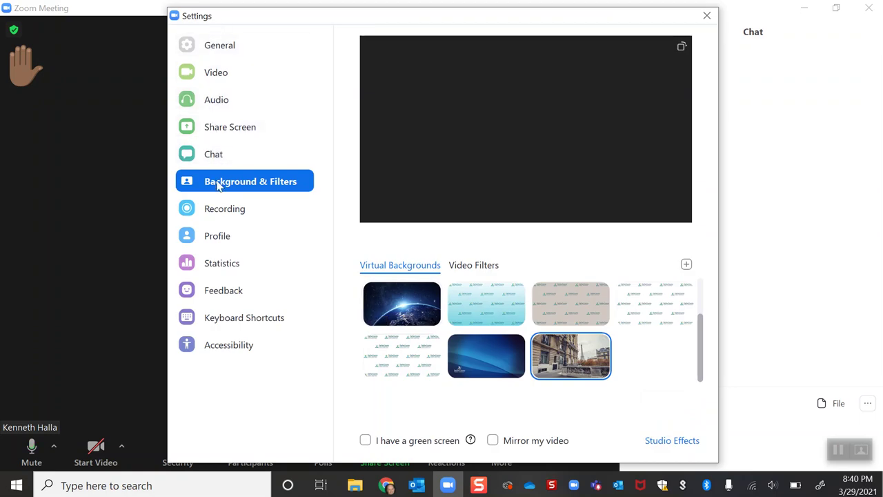
{"action": "left_click", "coordinate": [201, 46]}
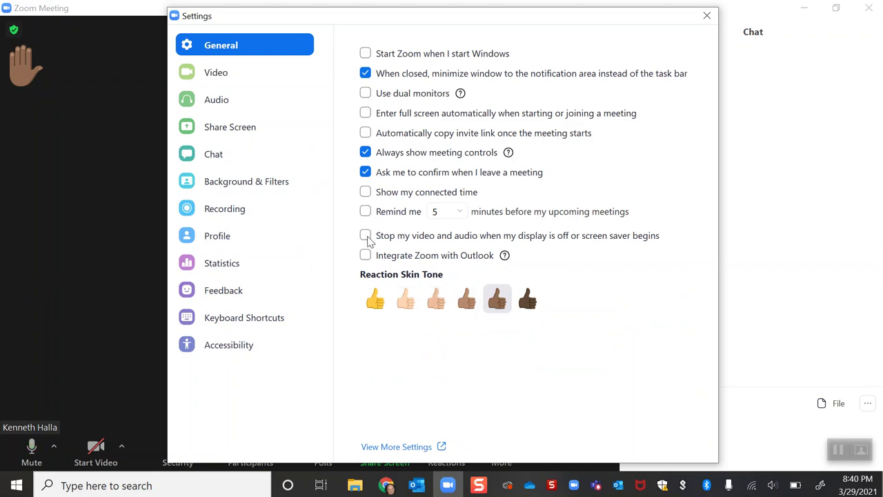
{"action": "left_click", "coordinate": [206, 158]}
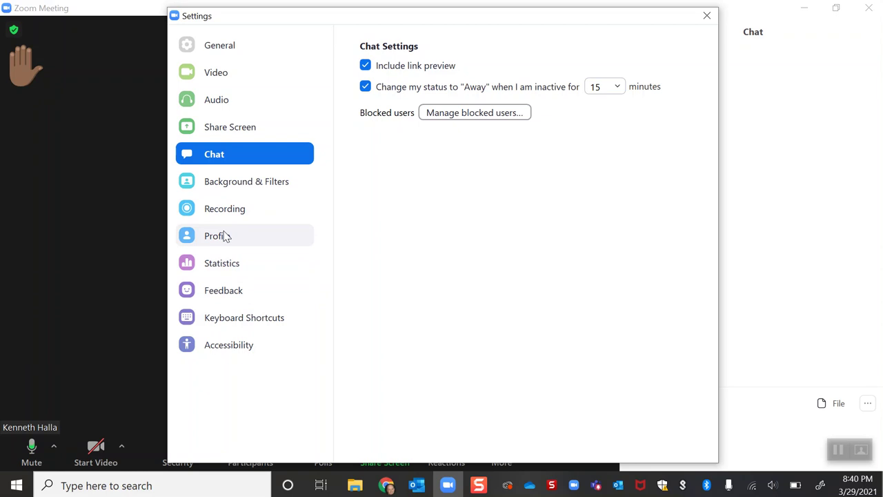
{"action": "left_click", "coordinate": [706, 15]}
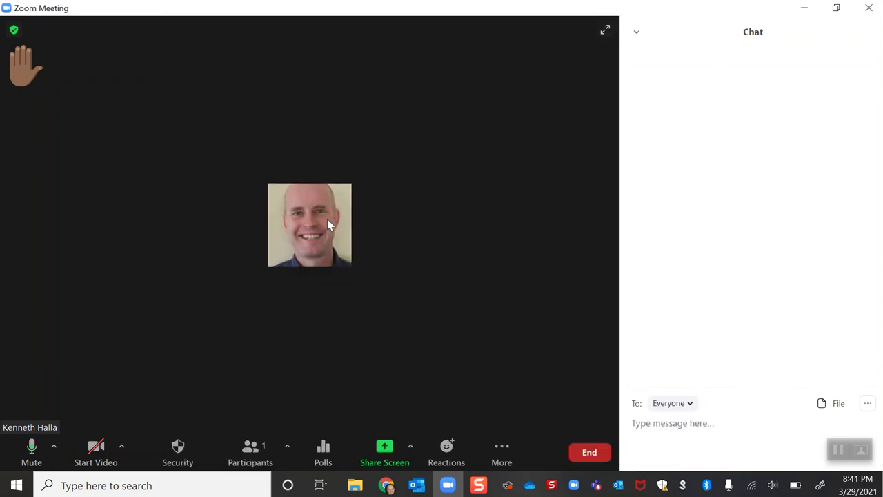
{"action": "right_click", "coordinate": [327, 218]}
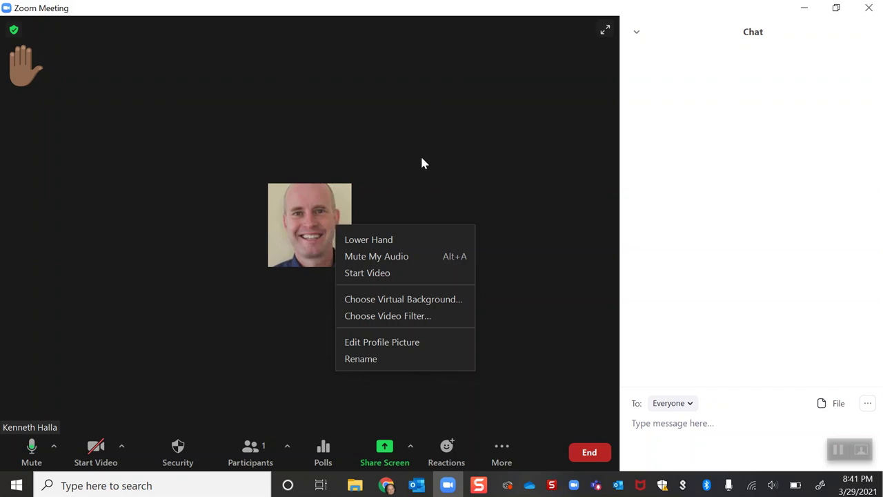
{"action": "left_click", "coordinate": [438, 164]}
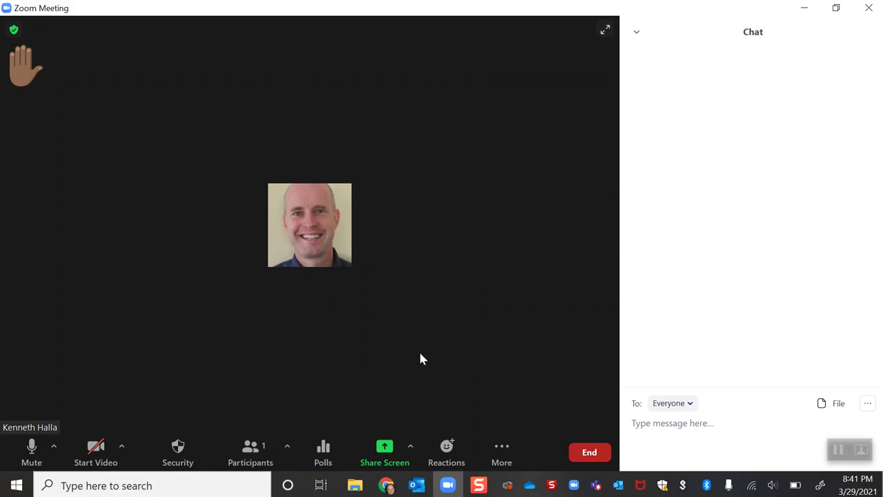
- Create two breakout rooms with participants assigned automatically
{"action": "left_click", "coordinate": [503, 450]}
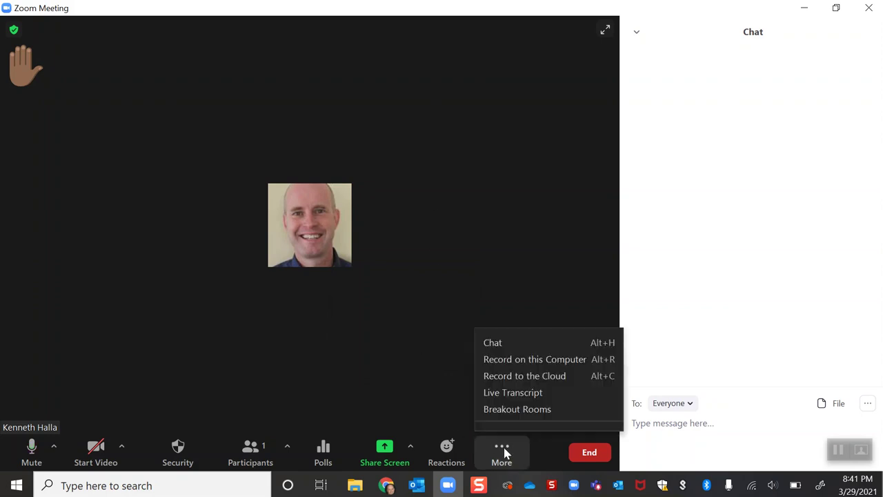
{"action": "left_click", "coordinate": [539, 409]}
{"action": "left_click", "coordinate": [413, 156]}
{"action": "left_click", "coordinate": [413, 155]}
{"action": "left_click", "coordinate": [413, 155]}
{"action": "left_click", "coordinate": [413, 156]}
{"action": "left_click", "coordinate": [414, 164]}
{"action": "left_click", "coordinate": [413, 164]}
{"action": "left_click", "coordinate": [413, 164]}
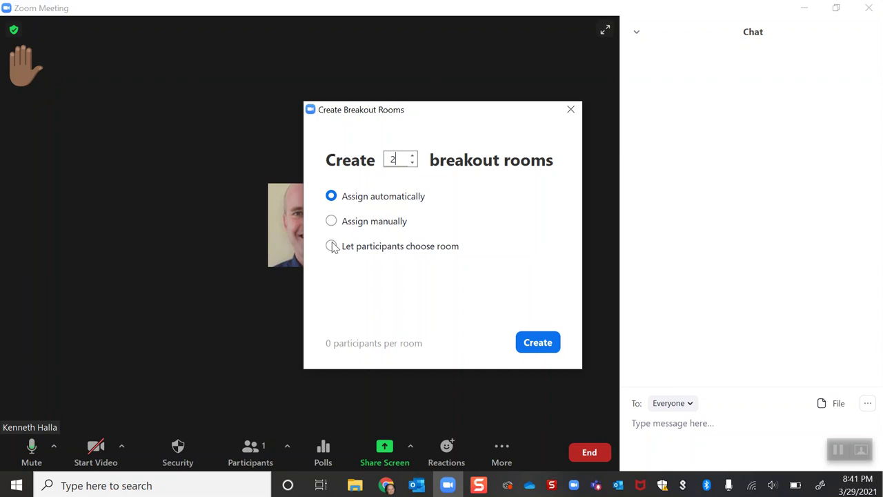
{"action": "left_click", "coordinate": [539, 342]}
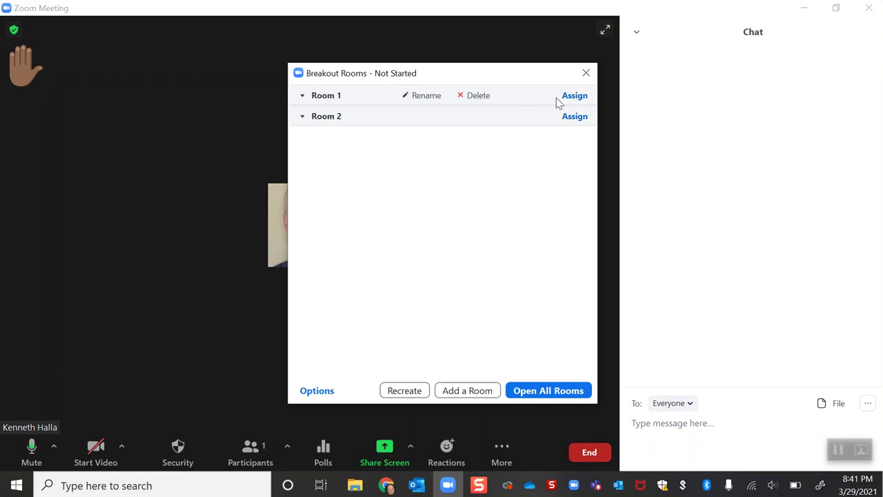
- Examine Room 1's assignment and the breakout room options, including the countdown timer choices, and close the window
{"action": "left_click", "coordinate": [574, 97]}
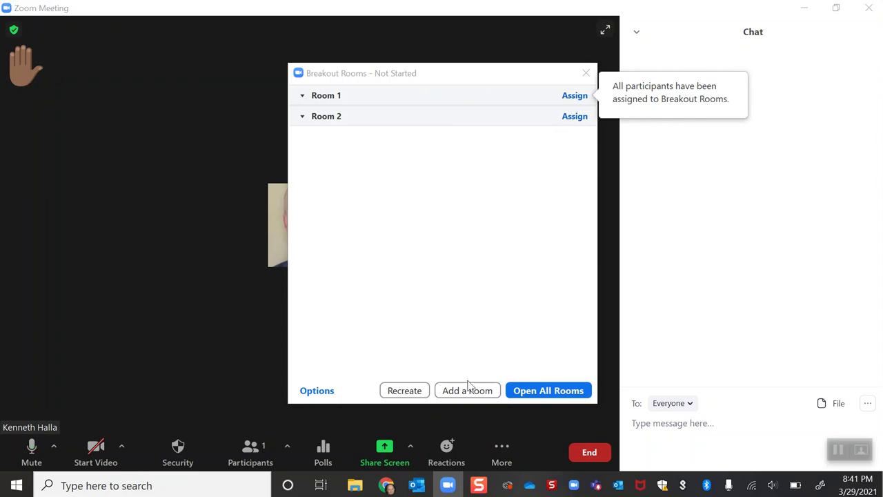
{"action": "left_click", "coordinate": [327, 393]}
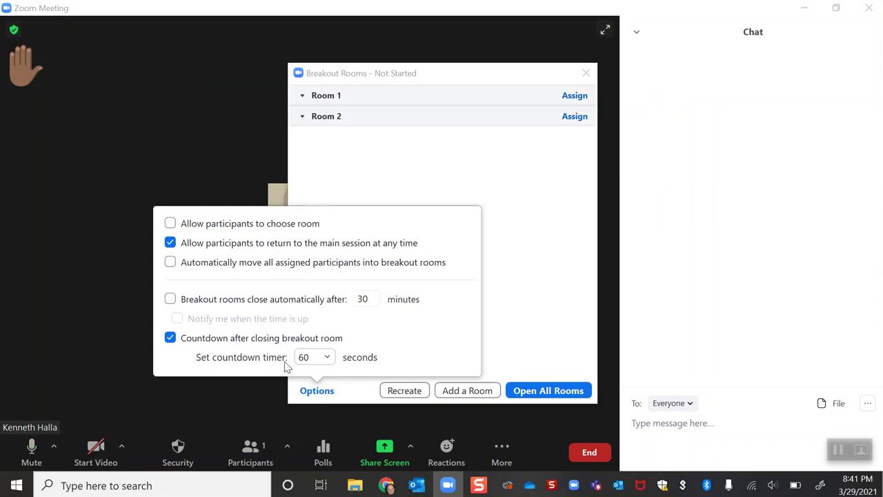
{"action": "left_click", "coordinate": [323, 362]}
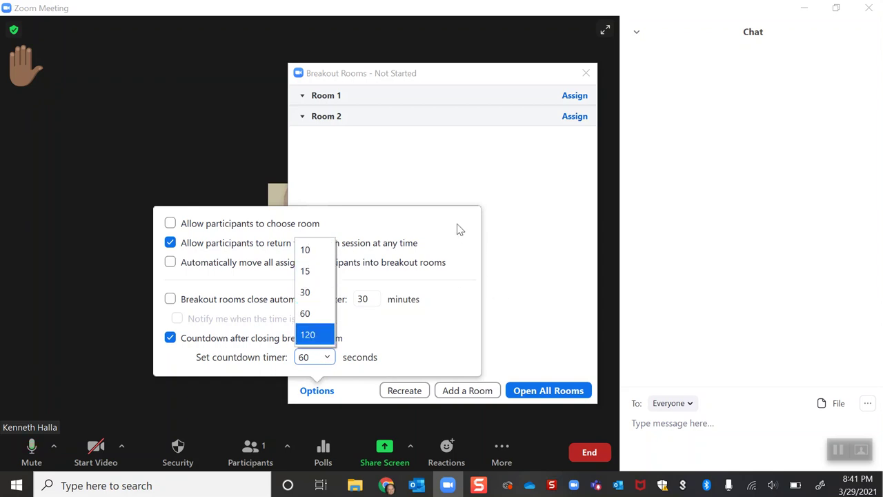
{"action": "left_click", "coordinate": [550, 235]}
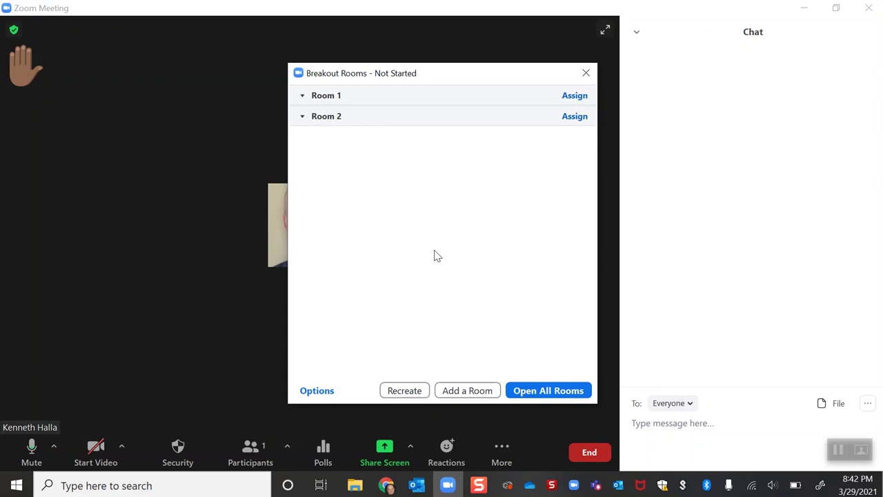
{"action": "left_click", "coordinate": [585, 74]}
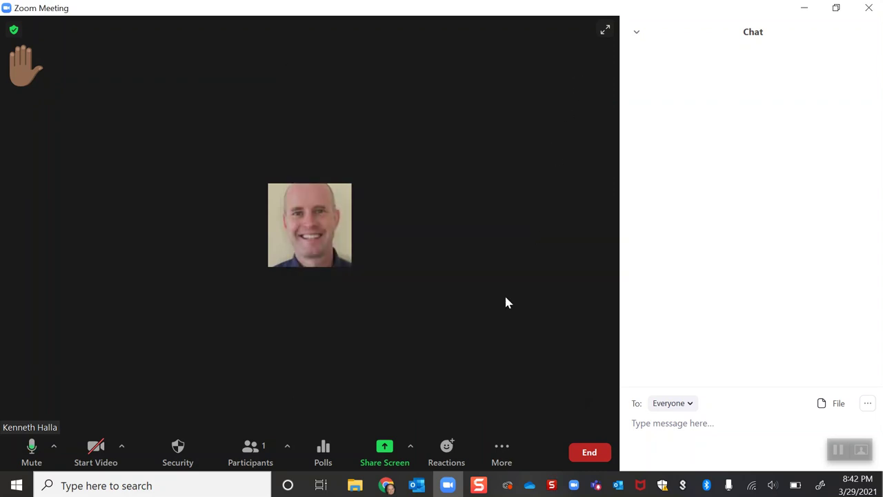
- Share a whiteboard in the meeting and reposition the floating meeting controls
{"action": "left_click", "coordinate": [388, 449]}
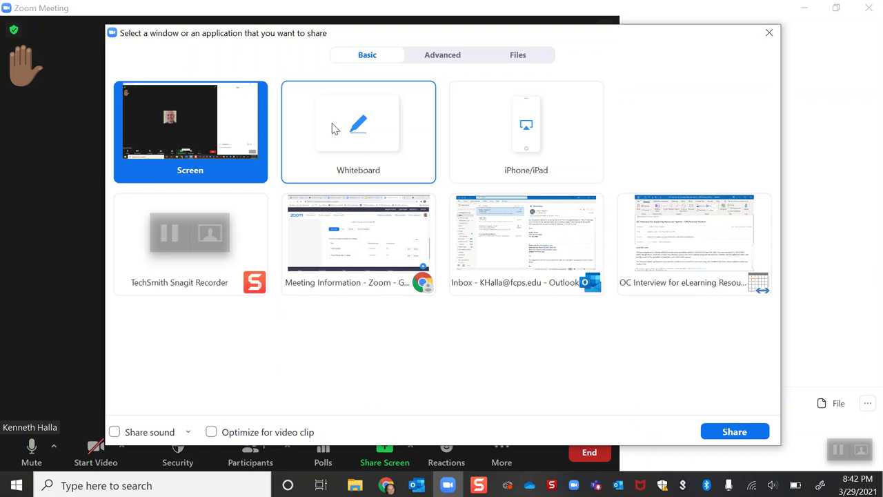
{"action": "left_click", "coordinate": [336, 128]}
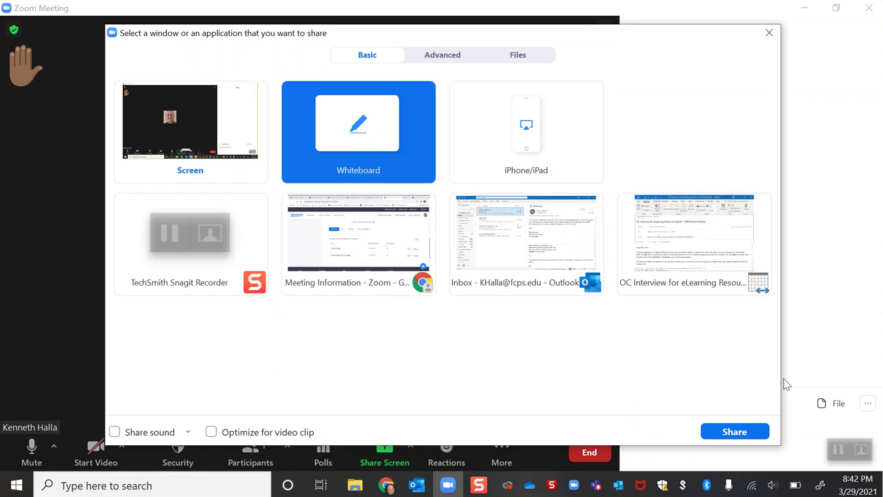
{"action": "left_click", "coordinate": [736, 436]}
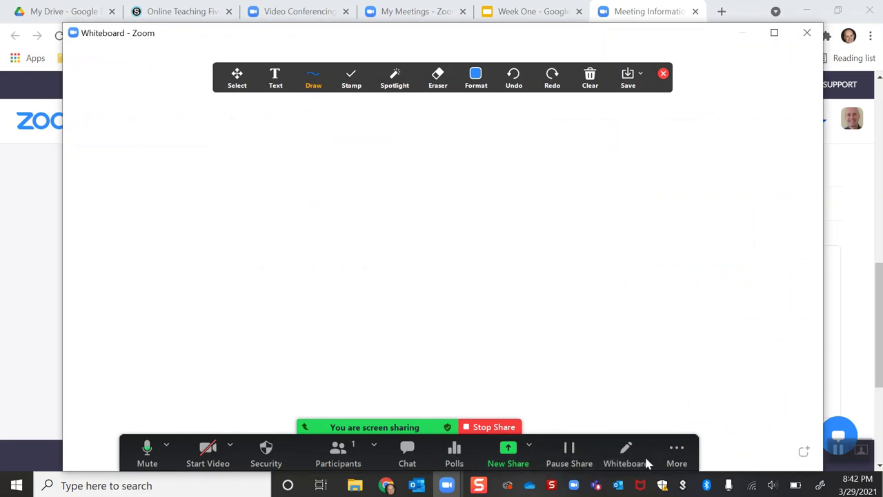
{"action": "left_click_drag", "start_coordinate": [658, 454], "coordinate": [739, 489]}
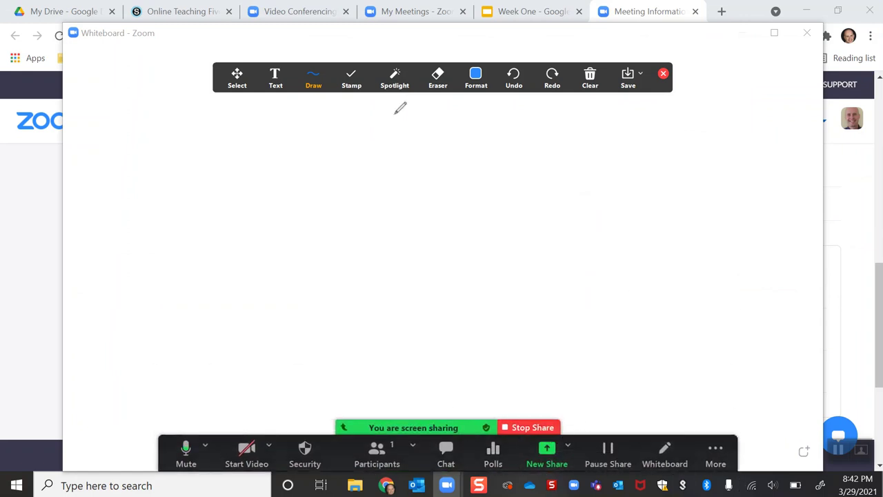
- Draw a wide filled blue ellipse on the upper half of the whiteboard
{"action": "left_click", "coordinate": [318, 88]}
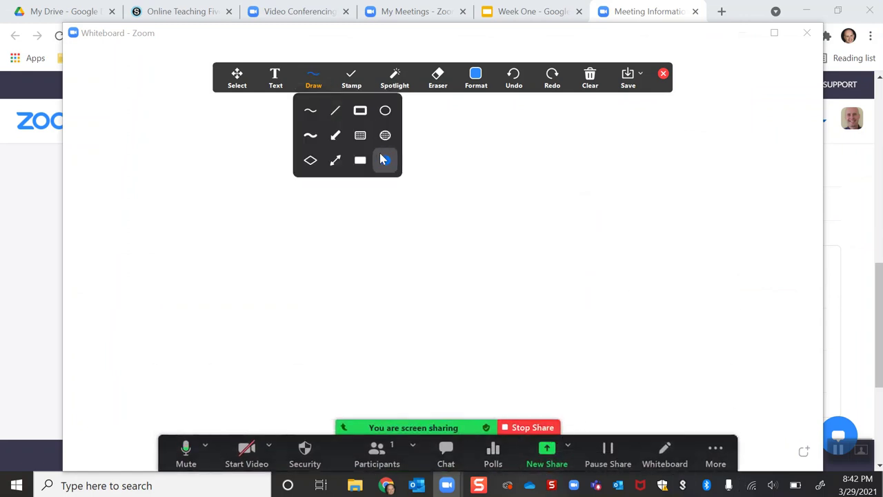
{"action": "left_click", "coordinate": [385, 160]}
{"action": "left_click_drag", "start_coordinate": [228, 147], "coordinate": [501, 276]}
- Add a text box over the ellipse, fit it within the shape, and enter Hello in red
{"action": "left_click", "coordinate": [269, 83]}
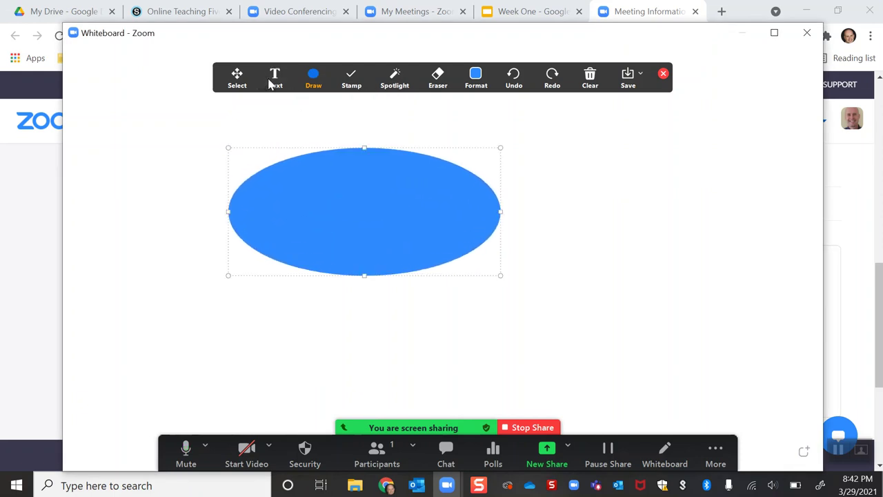
{"action": "left_click", "coordinate": [255, 182]}
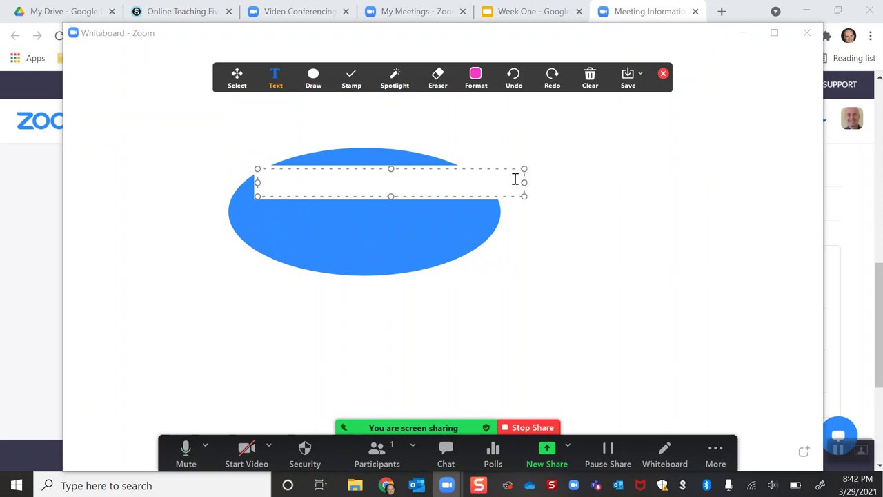
{"action": "left_click_drag", "start_coordinate": [522, 183], "coordinate": [453, 183]}
{"action": "left_click_drag", "start_coordinate": [355, 195], "coordinate": [355, 231]}
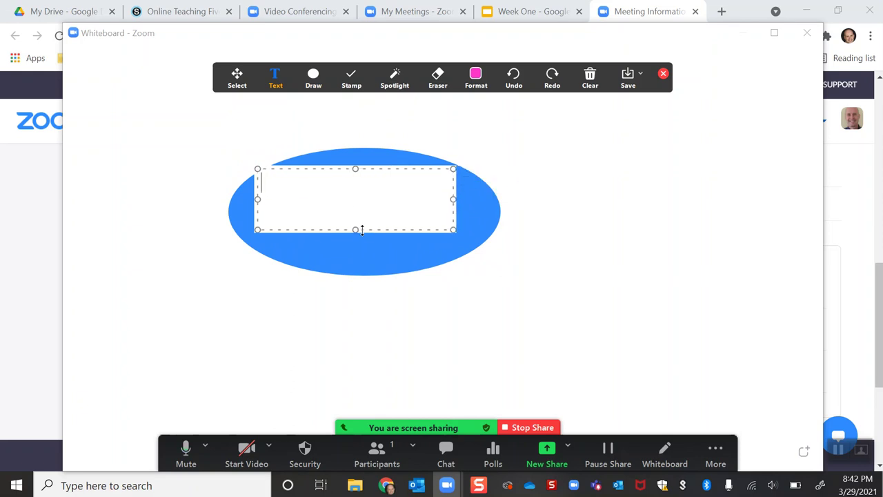
{"action": "left_click", "coordinate": [476, 78]}
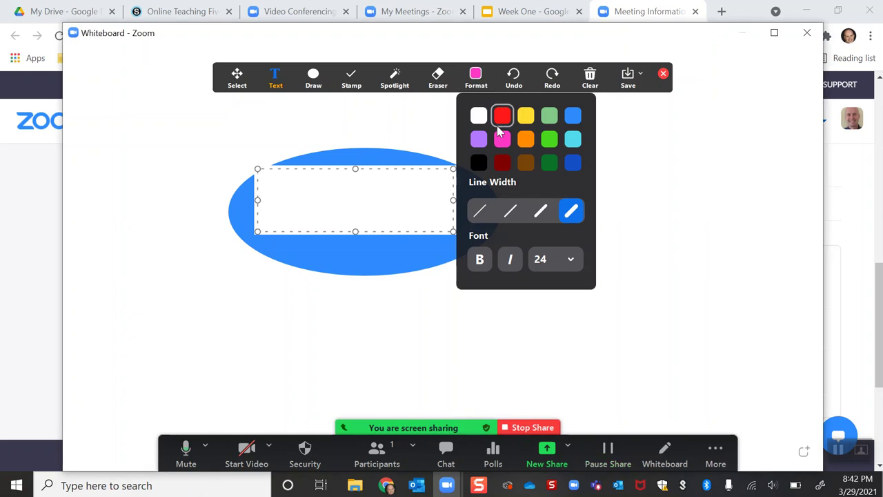
{"action": "left_click", "coordinate": [502, 115]}
{"action": "type", "text": "Hello"}
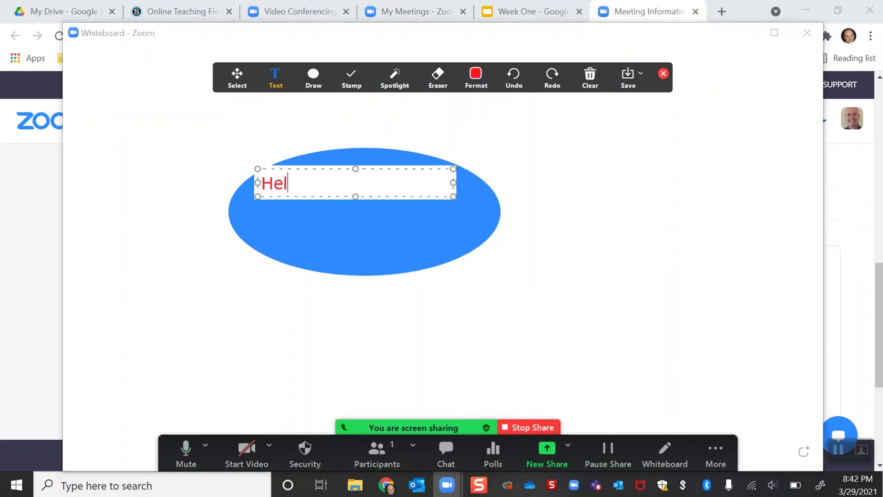
- Set the line width to the thinnest option and the font size of the Hello text to 36
{"action": "mouse_move", "coordinate": [476, 87]}
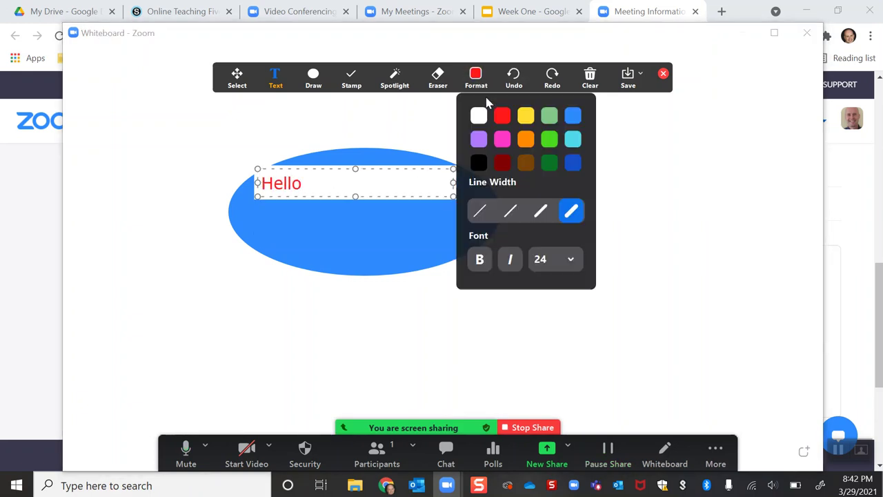
{"action": "left_click", "coordinate": [510, 213]}
{"action": "left_click_drag", "start_coordinate": [306, 183], "coordinate": [261, 184]}
{"action": "mouse_move", "coordinate": [495, 74]}
{"action": "left_click", "coordinate": [480, 214]}
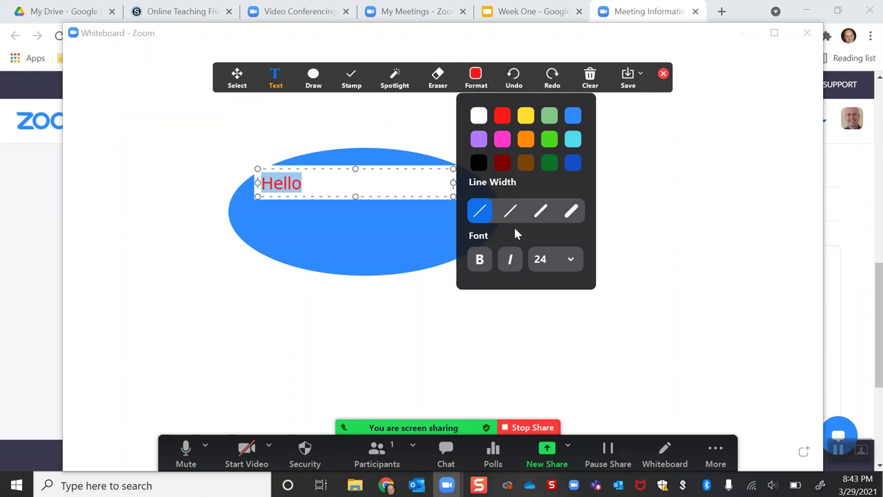
{"action": "left_click", "coordinate": [572, 262]}
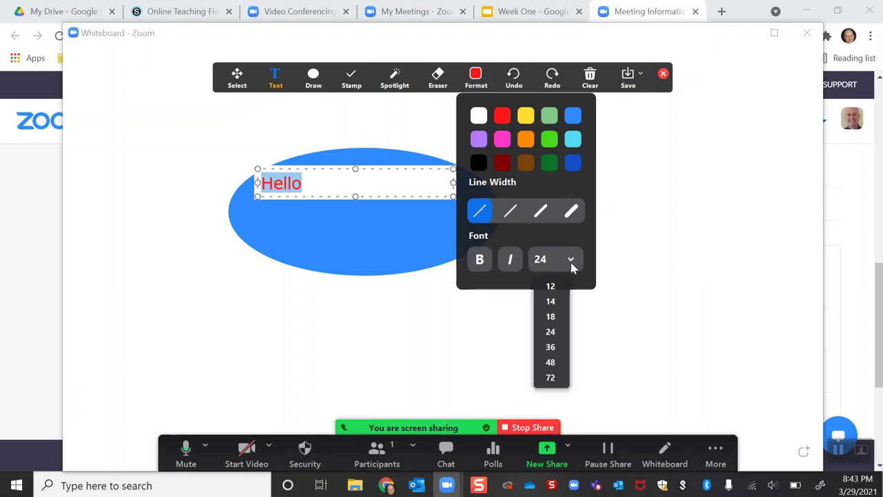
{"action": "left_click", "coordinate": [550, 347]}
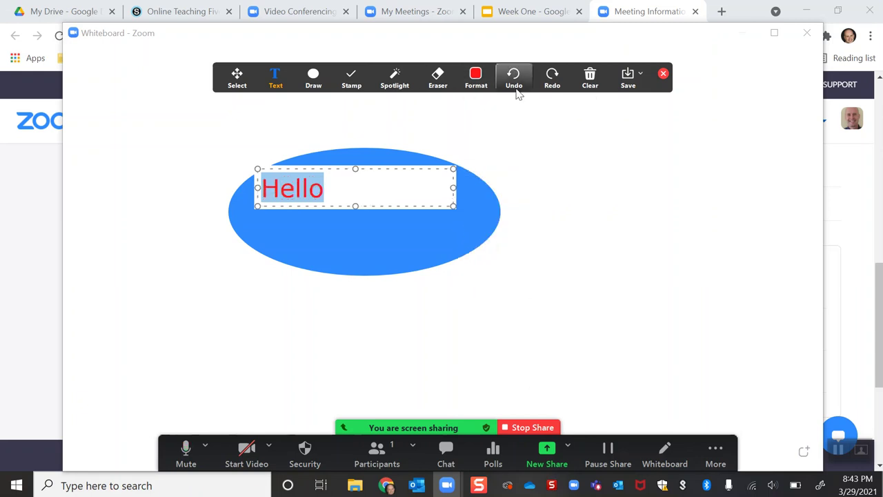
{"action": "mouse_move", "coordinate": [317, 83]}
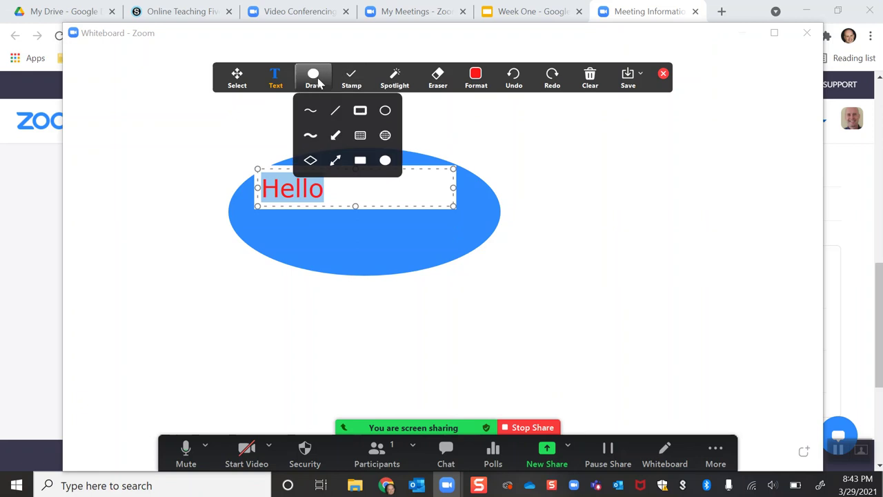
- Draw a thin straight line overlapping the ellipse's lower right edge and a thick diagonal line to the right of the ellipse
{"action": "left_click", "coordinate": [335, 111]}
{"action": "mouse_move", "coordinate": [488, 139]}
{"action": "left_mouse_down"}
{"action": "mouse_move", "coordinate": [587, 187]}
{"action": "mouse_move", "coordinate": [632, 190]}
{"action": "left_mouse_up"}
{"action": "mouse_move", "coordinate": [473, 85]}
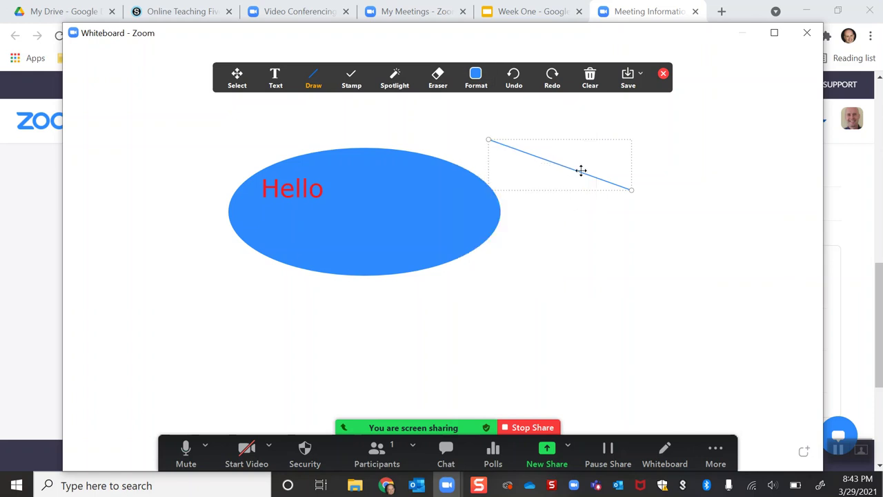
{"action": "left_click_drag", "start_coordinate": [591, 148], "coordinate": [556, 223]}
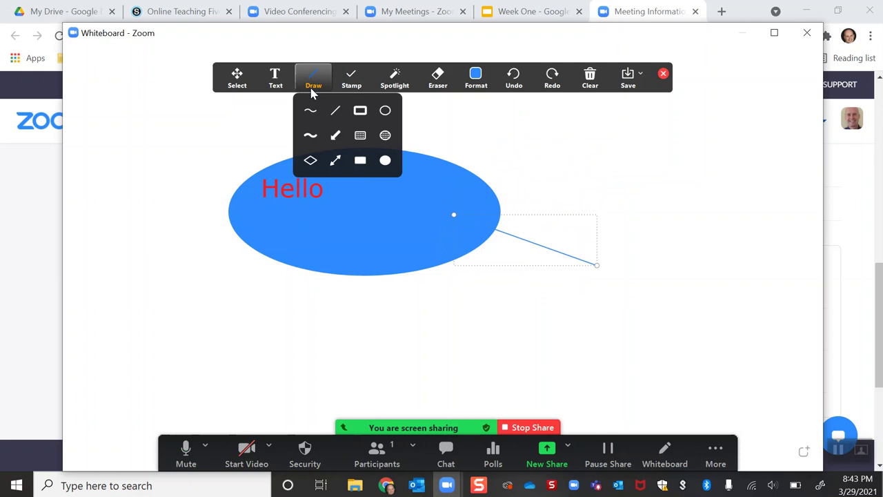
{"action": "left_click", "coordinate": [536, 147]}
{"action": "left_click_drag", "start_coordinate": [536, 148], "coordinate": [617, 251]}
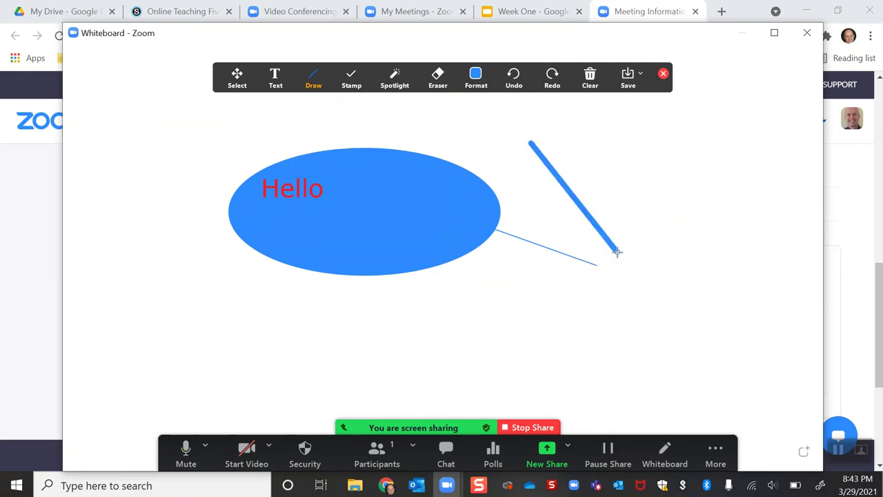
- Stamp three stars in the empty area to the left of the ellipse
{"action": "mouse_move", "coordinate": [340, 82]}
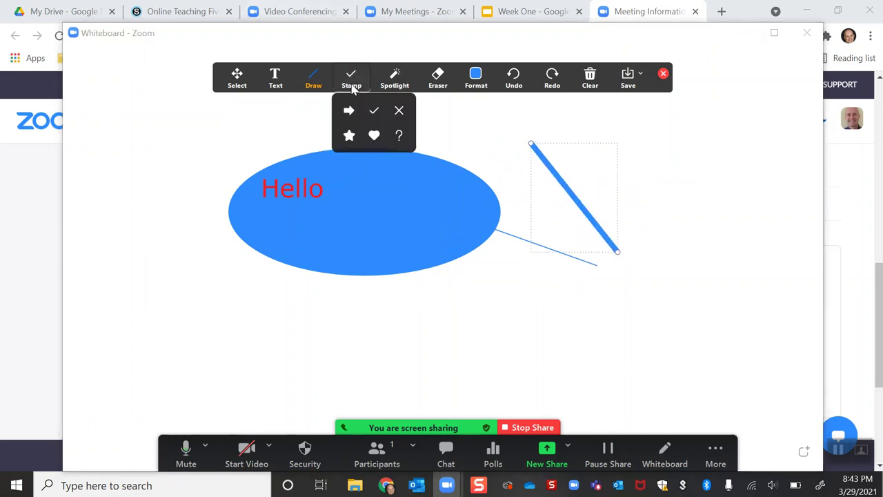
{"action": "left_click", "coordinate": [349, 135]}
{"action": "left_click", "coordinate": [210, 141]}
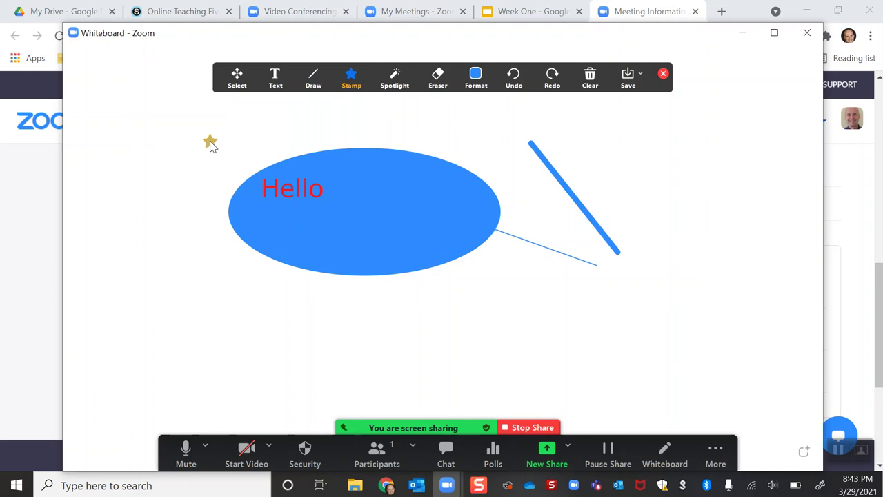
{"action": "left_click", "coordinate": [191, 178]}
{"action": "left_click", "coordinate": [177, 256]}
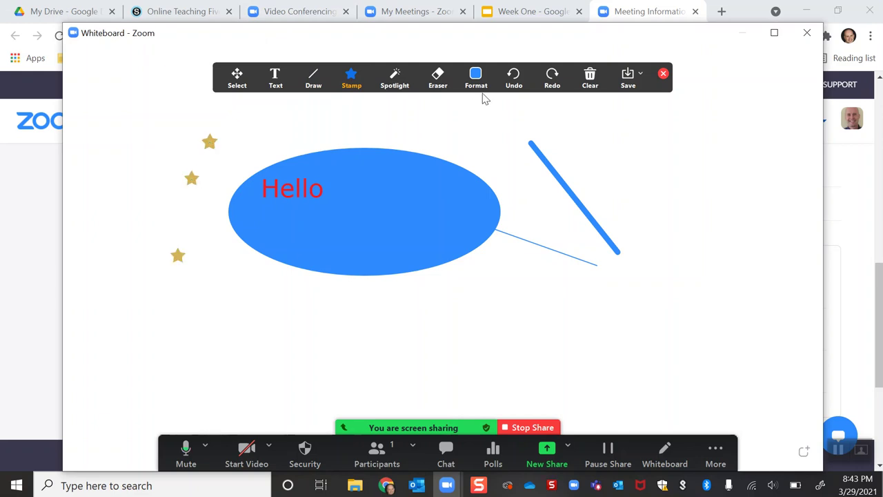
- Erase the uppermost star and the blue ellipse from the whiteboard
{"action": "left_click", "coordinate": [438, 78]}
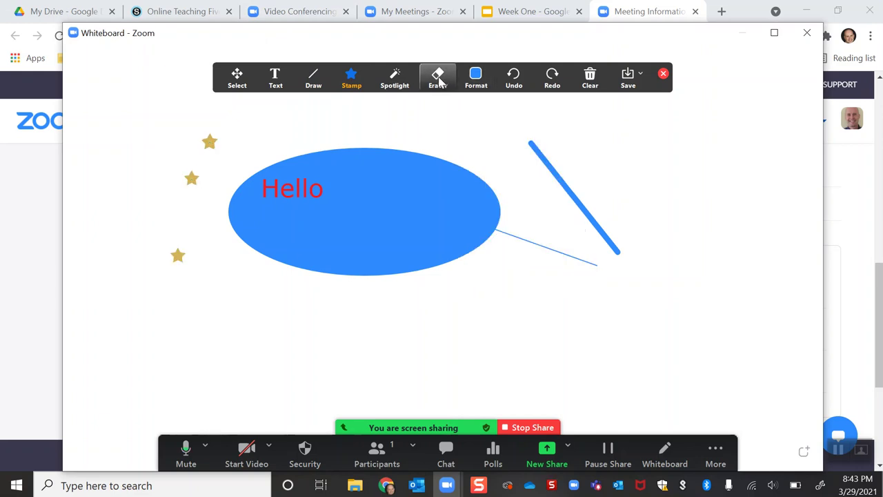
{"action": "left_click", "coordinate": [211, 141]}
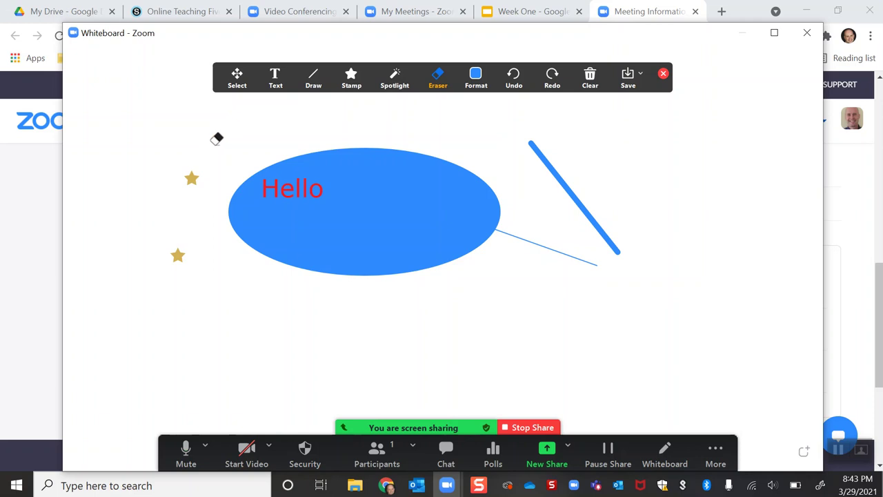
{"action": "left_click", "coordinate": [318, 214]}
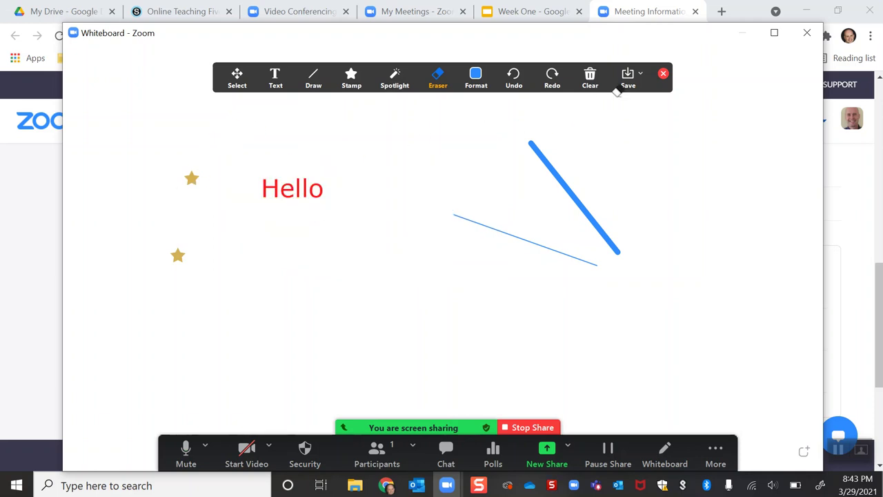
- Clear only your own drawings from the whiteboard and stop sharing it
{"action": "left_click", "coordinate": [592, 82]}
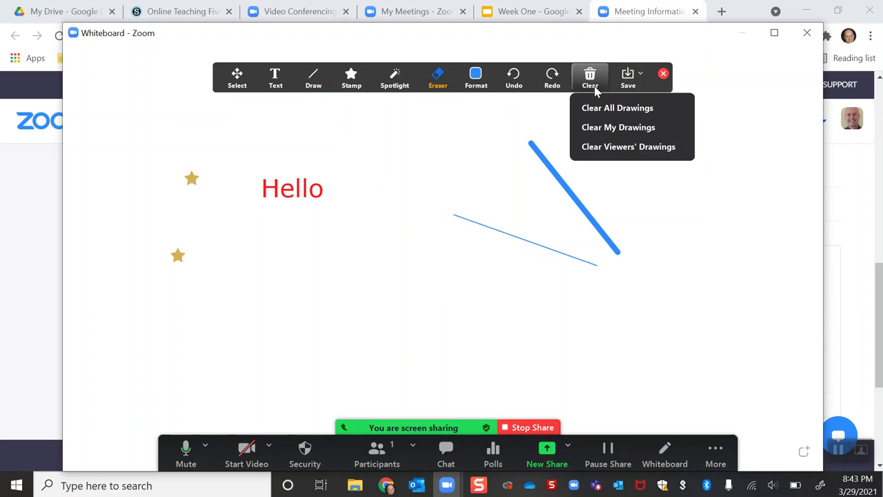
{"action": "left_click", "coordinate": [604, 128]}
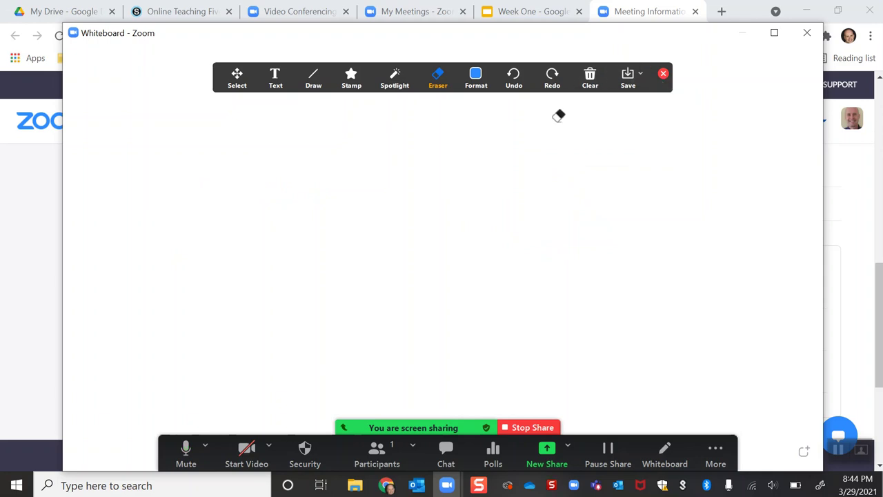
{"action": "left_click", "coordinate": [531, 428]}
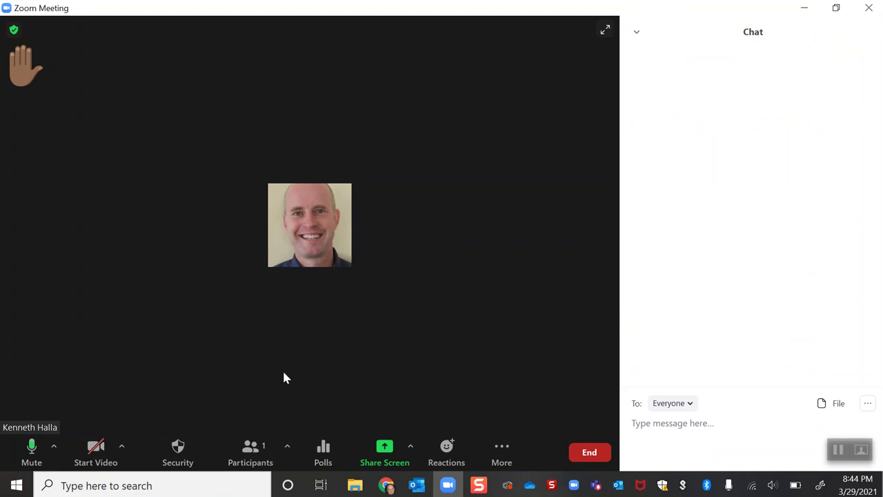
- Share the Chrome window showing the Meeting Information page with the meeting
{"action": "left_click", "coordinate": [384, 447]}
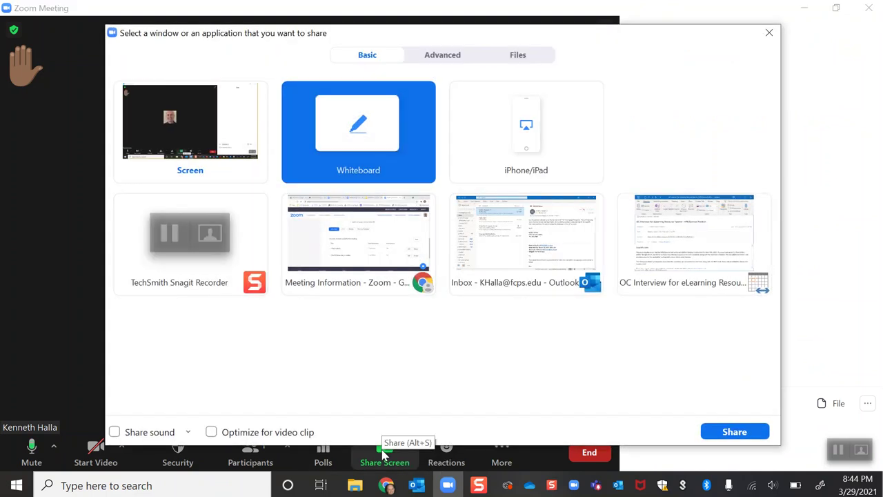
{"action": "left_click", "coordinate": [360, 255]}
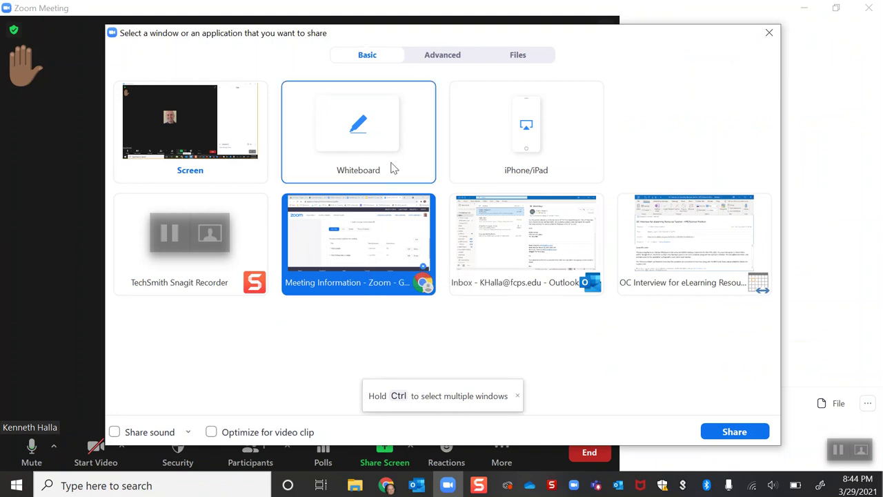
{"action": "left_click", "coordinate": [747, 434]}
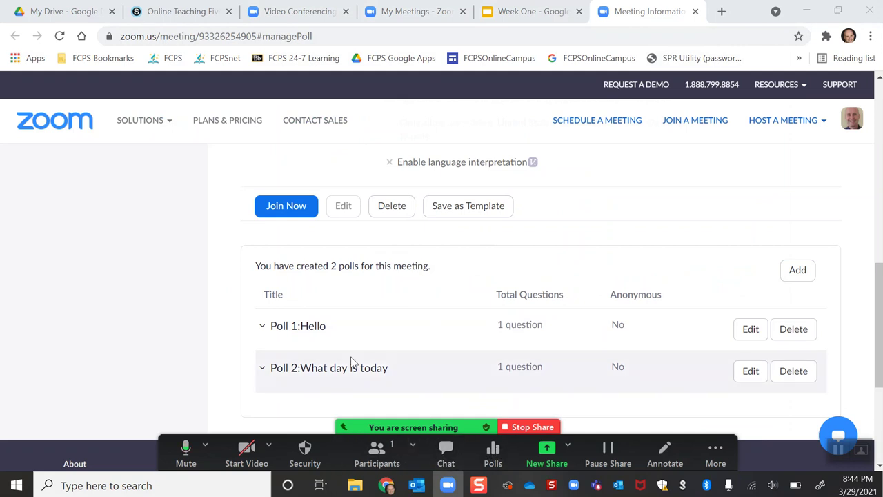
- Replace the current share with a share of the entire screen
{"action": "left_click", "coordinate": [537, 464]}
{"action": "left_click", "coordinate": [225, 153]}
{"action": "left_click", "coordinate": [716, 430]}
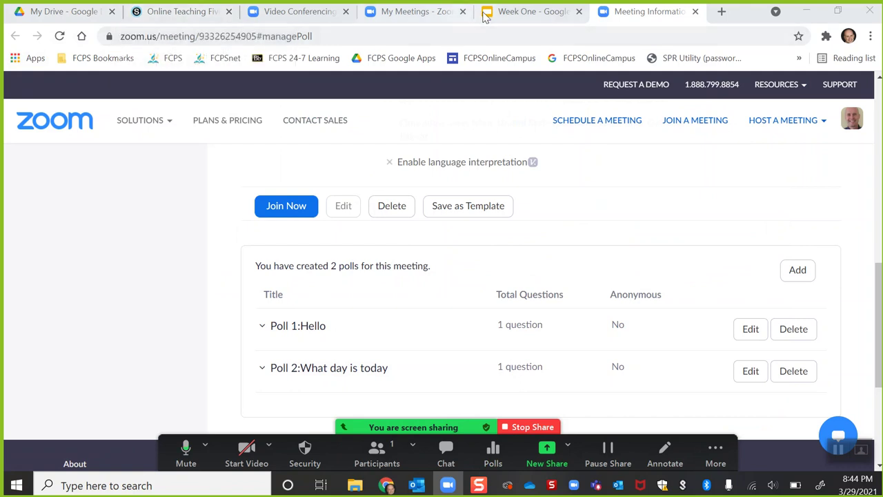
- Present the Week One Google Slides deck full screen and page through it to the Class times slide
{"action": "left_click", "coordinate": [511, 19]}
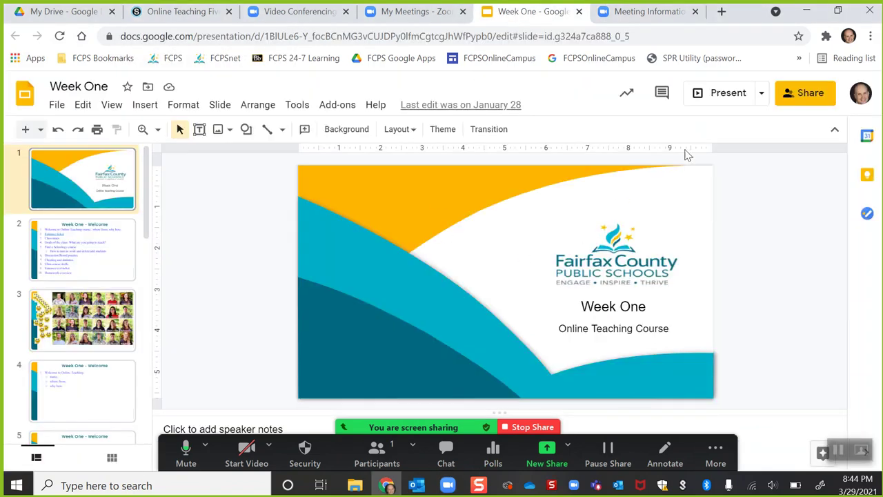
{"action": "left_click", "coordinate": [721, 96]}
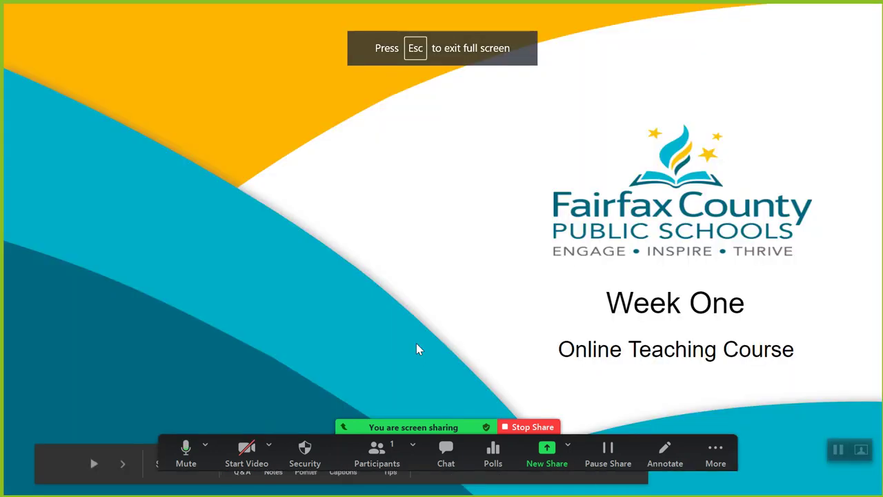
{"action": "left_click", "coordinate": [416, 343]}
{"action": "left_click", "coordinate": [417, 343]}
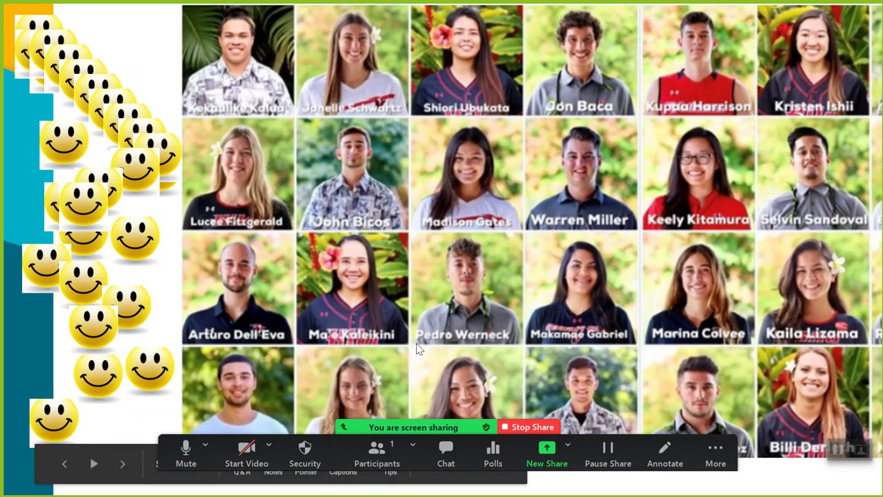
{"action": "key", "text": "Left"}
{"action": "left_click", "coordinate": [416, 349]}
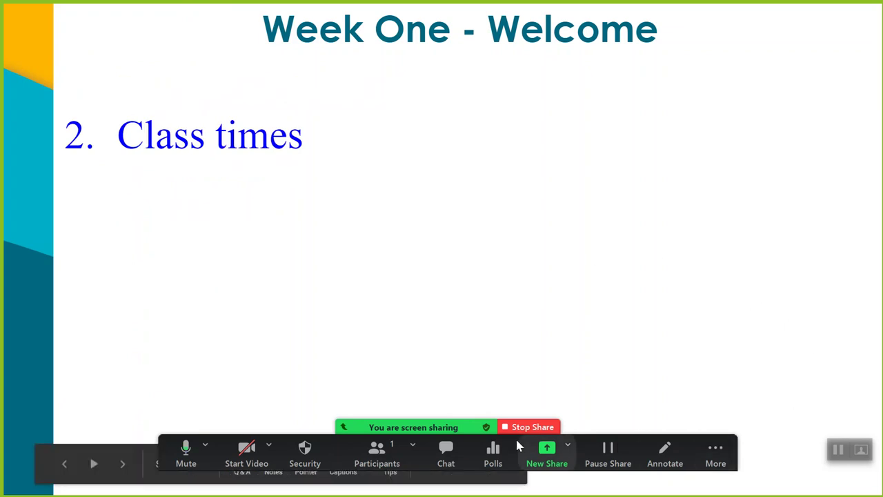
- Open the meeting chat window over the shared presentation
{"action": "left_click", "coordinate": [447, 457]}
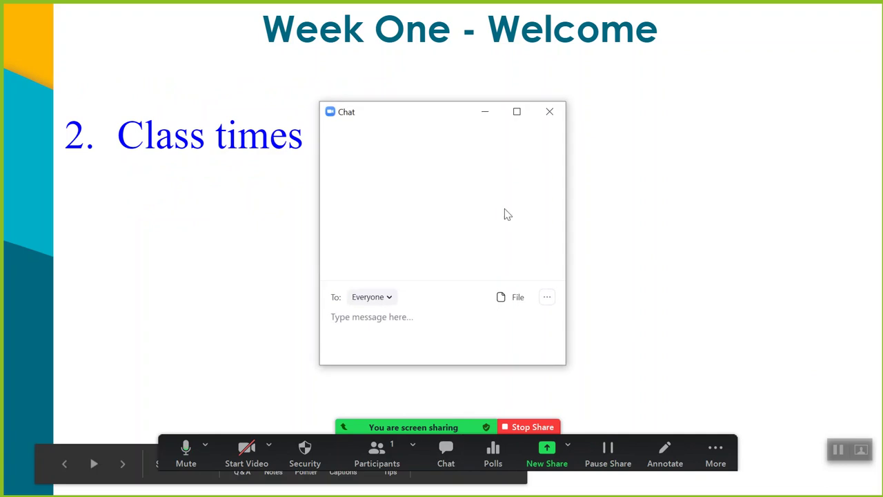